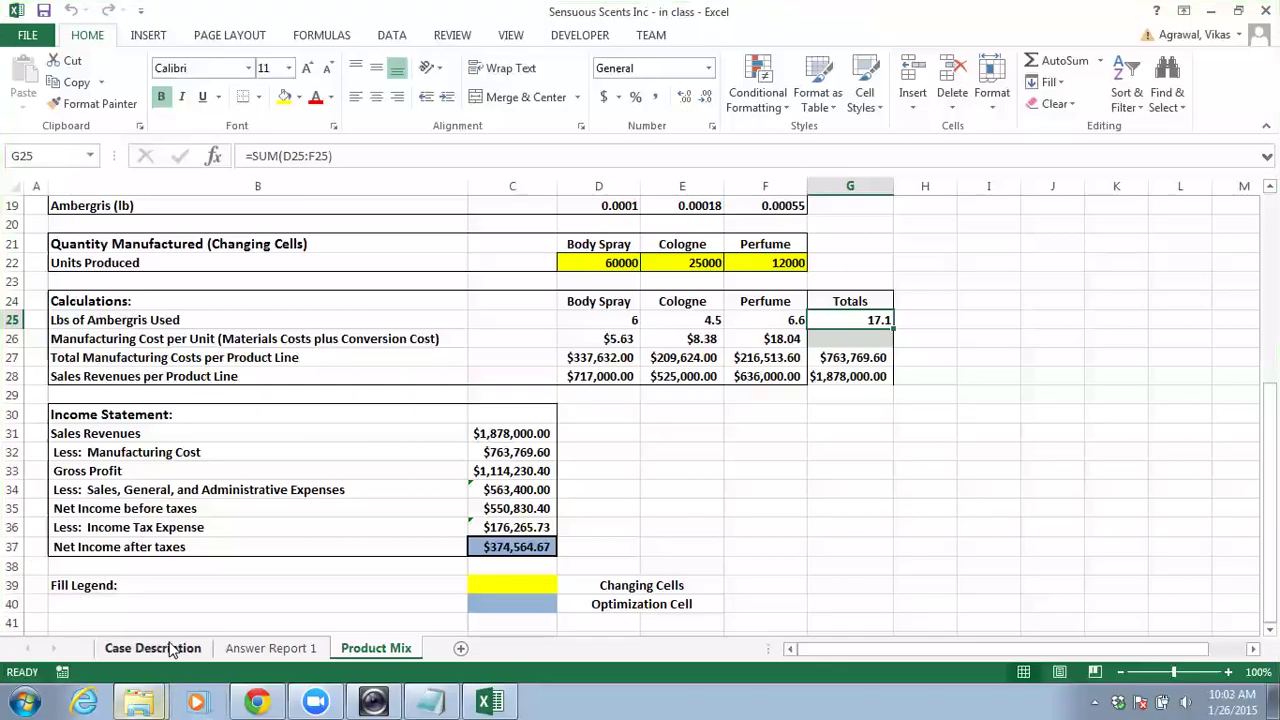
Show the Case Description sheet to read the Sensuous Scents product-mix problem, objective and constraints
left_click(153, 648)
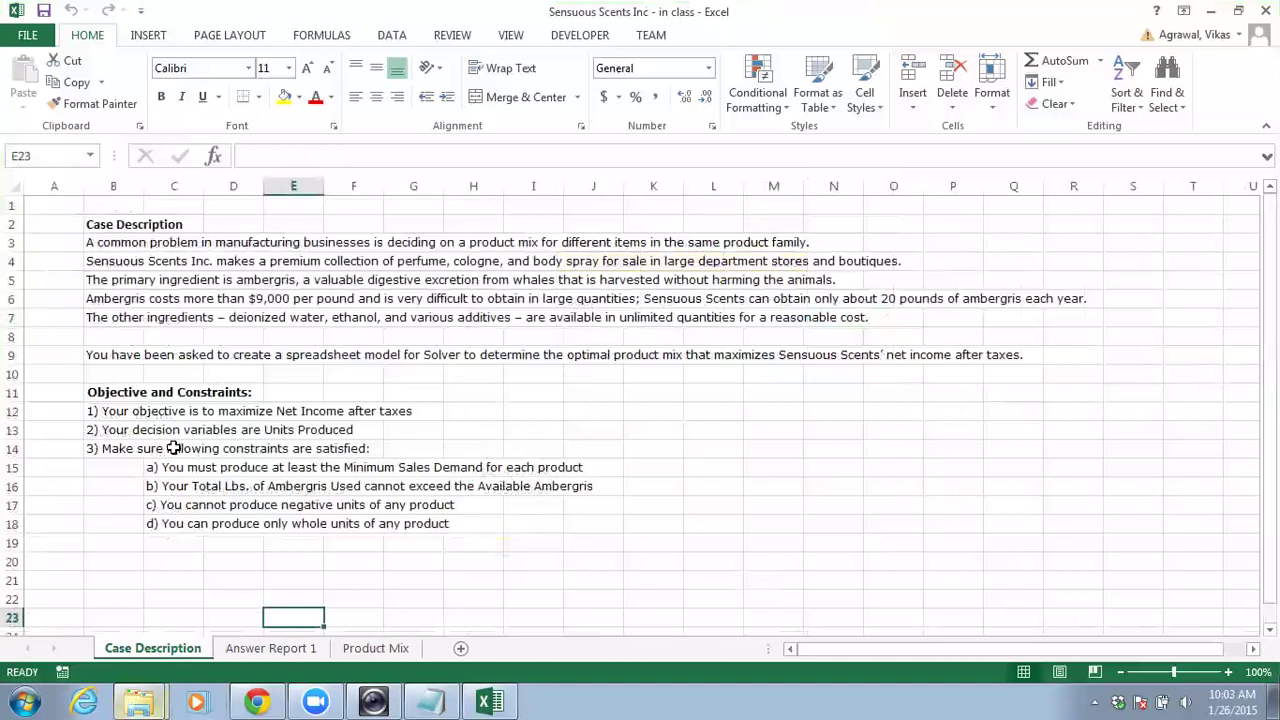
On Product Mix, highlight constants B3:E13 and check the $374,564.67 net income in C37
left_click(366, 648)
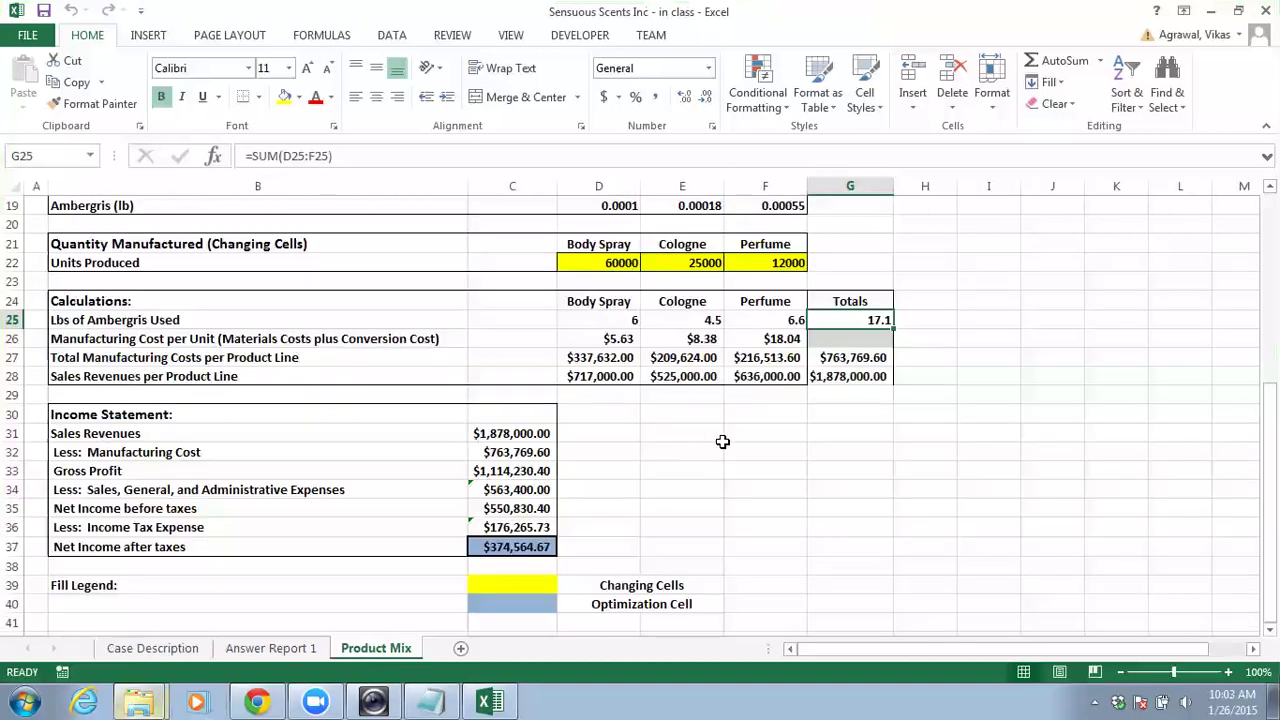
scroll(720, 438, "up", 6)
left_click_drag(95, 247, 777, 546)
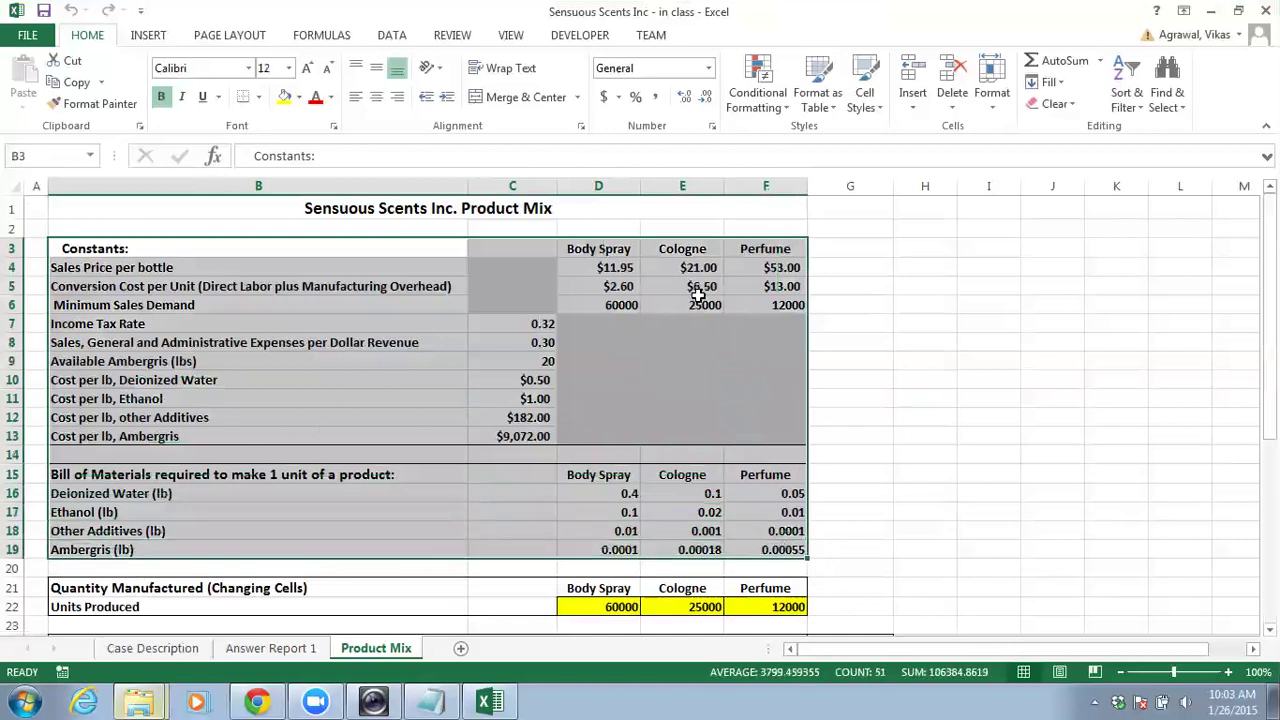
scroll(668, 385, "down", 4)
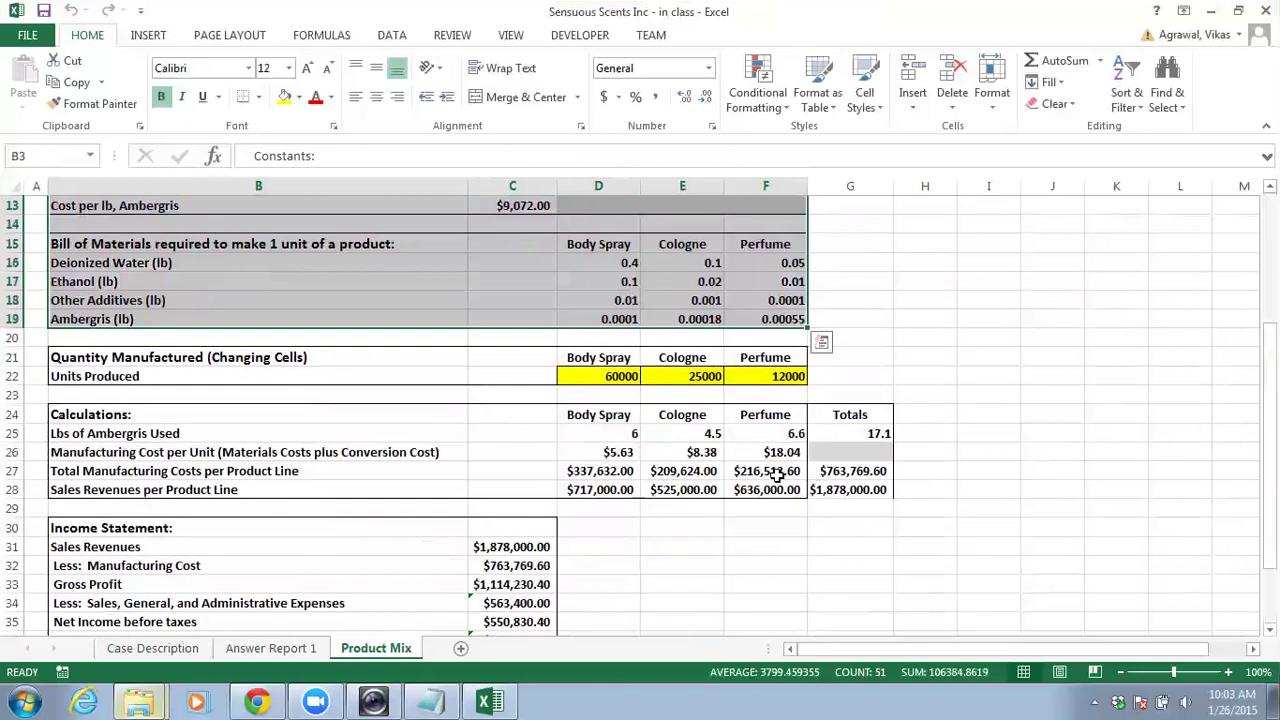
scroll(777, 478, "down", 2)
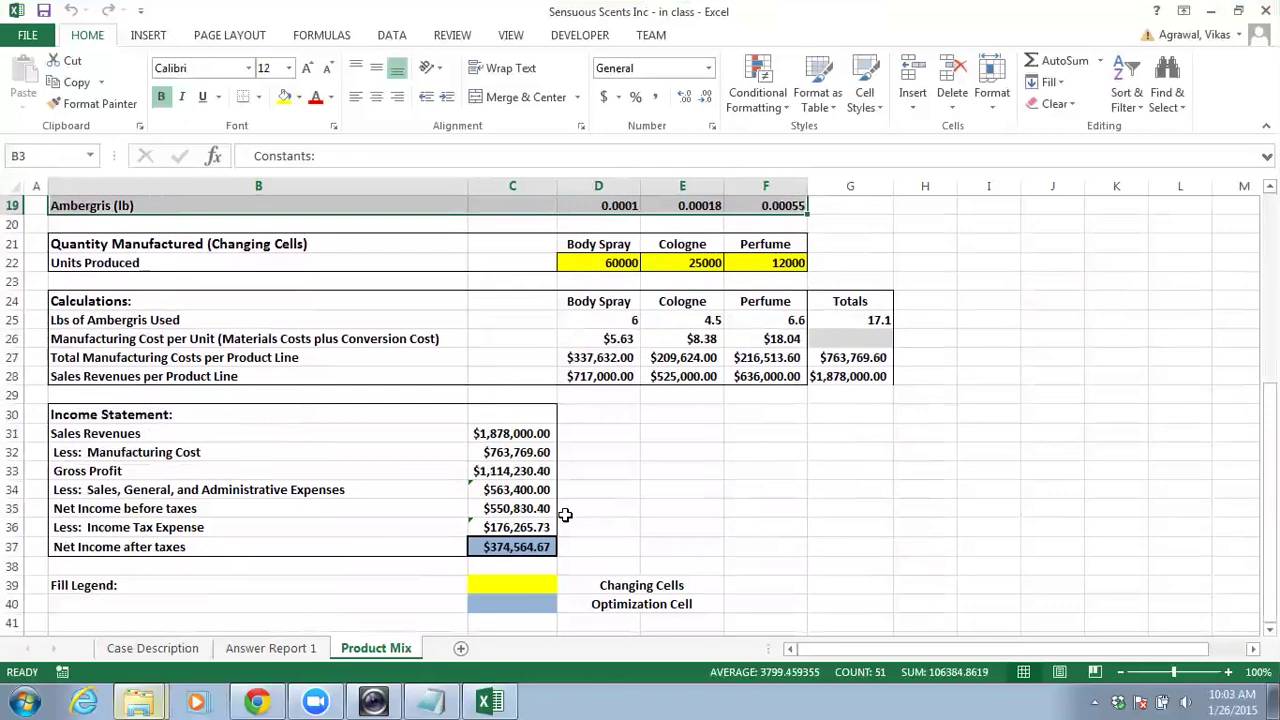
left_click(502, 549)
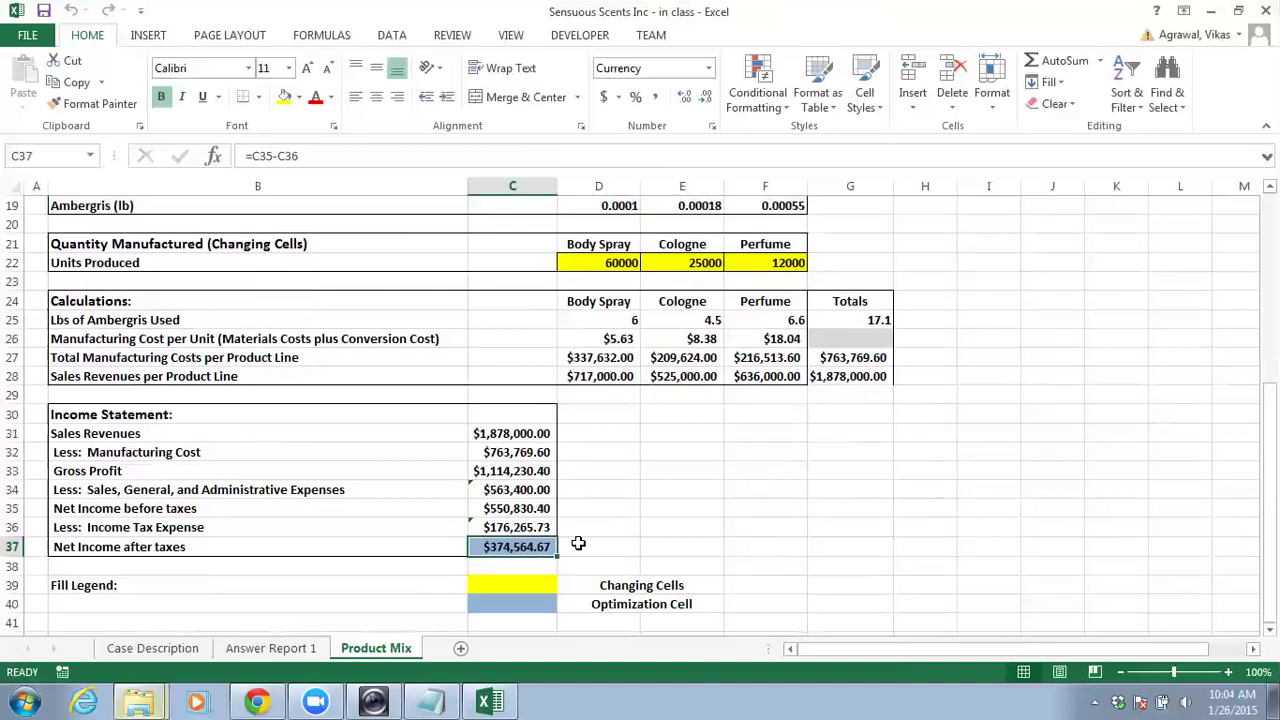
scroll(616, 550, "up", 6)
scroll(618, 550, "down", 2)
left_click(612, 490)
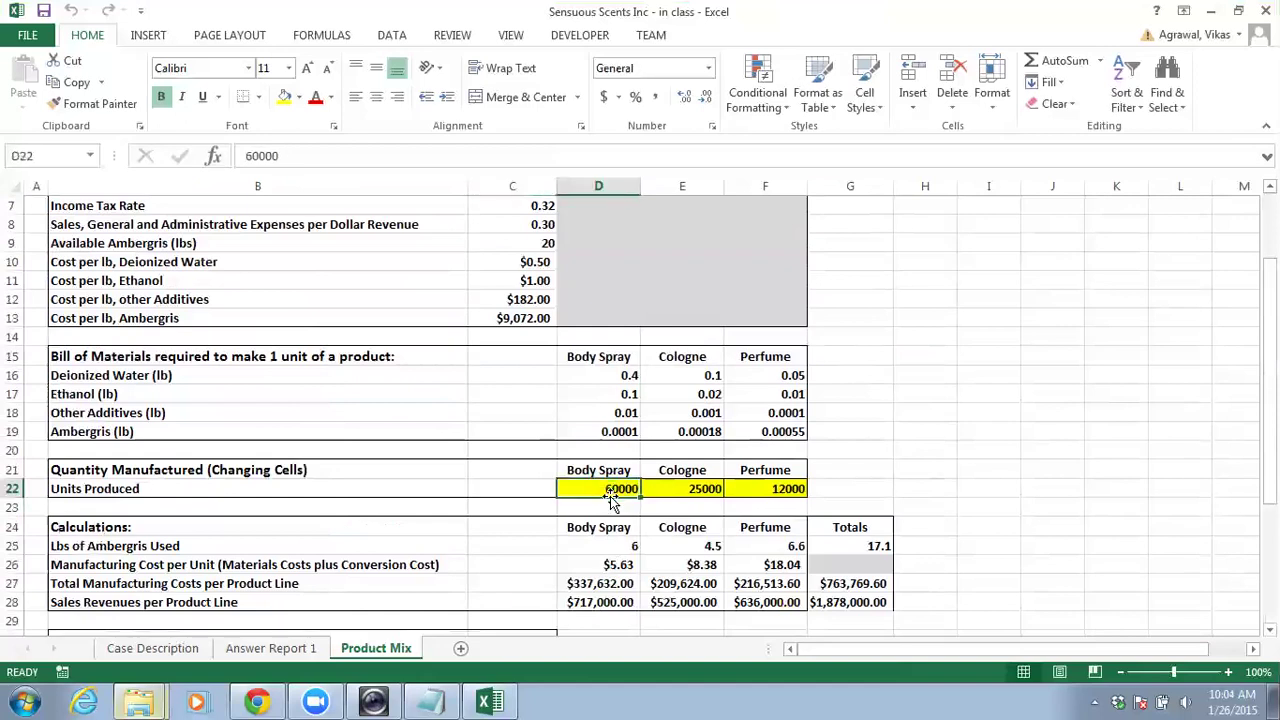
Enter 1 as units produced for Body Spray, Cologne and Perfume in D22:F22
type("1")
left_click(686, 489)
type("1")
left_click(779, 488)
type("1")
key("Return")
scroll(980, 426, "down", 2)
left_click(979, 435)
scroll(979, 435, "up", 2)
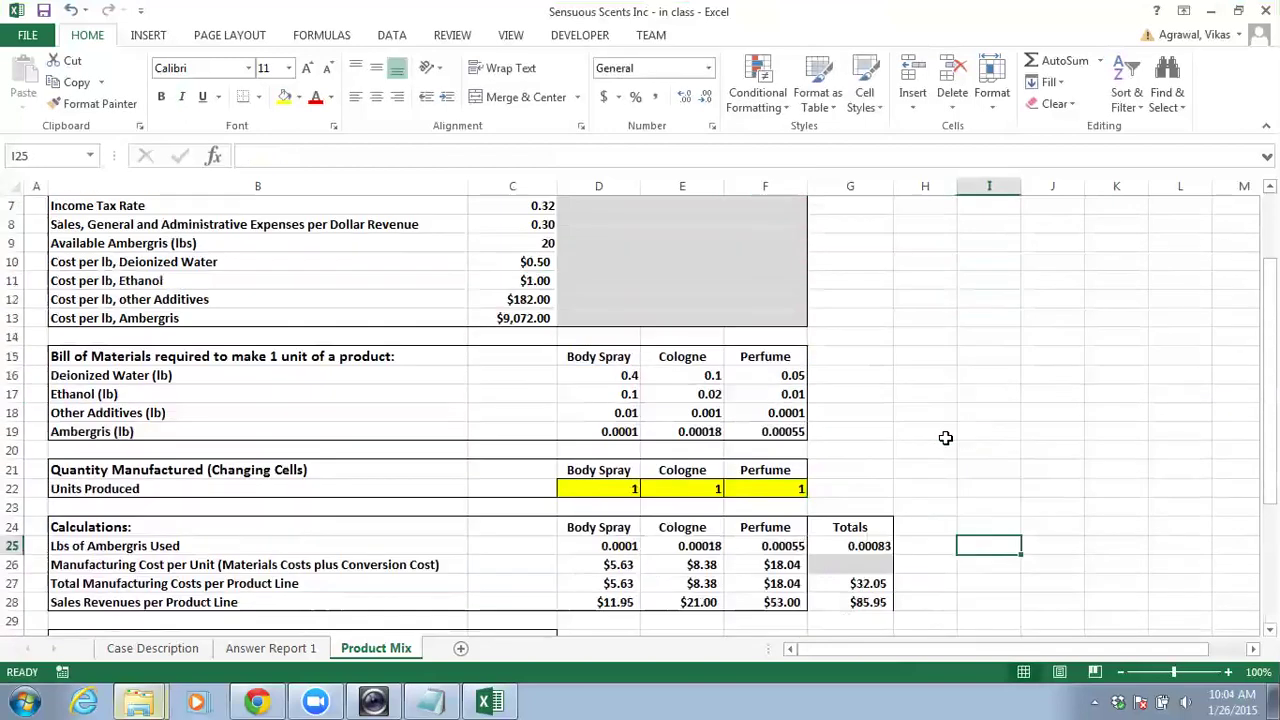
scroll(946, 437, "up", 2)
scroll(946, 437, "down", 3)
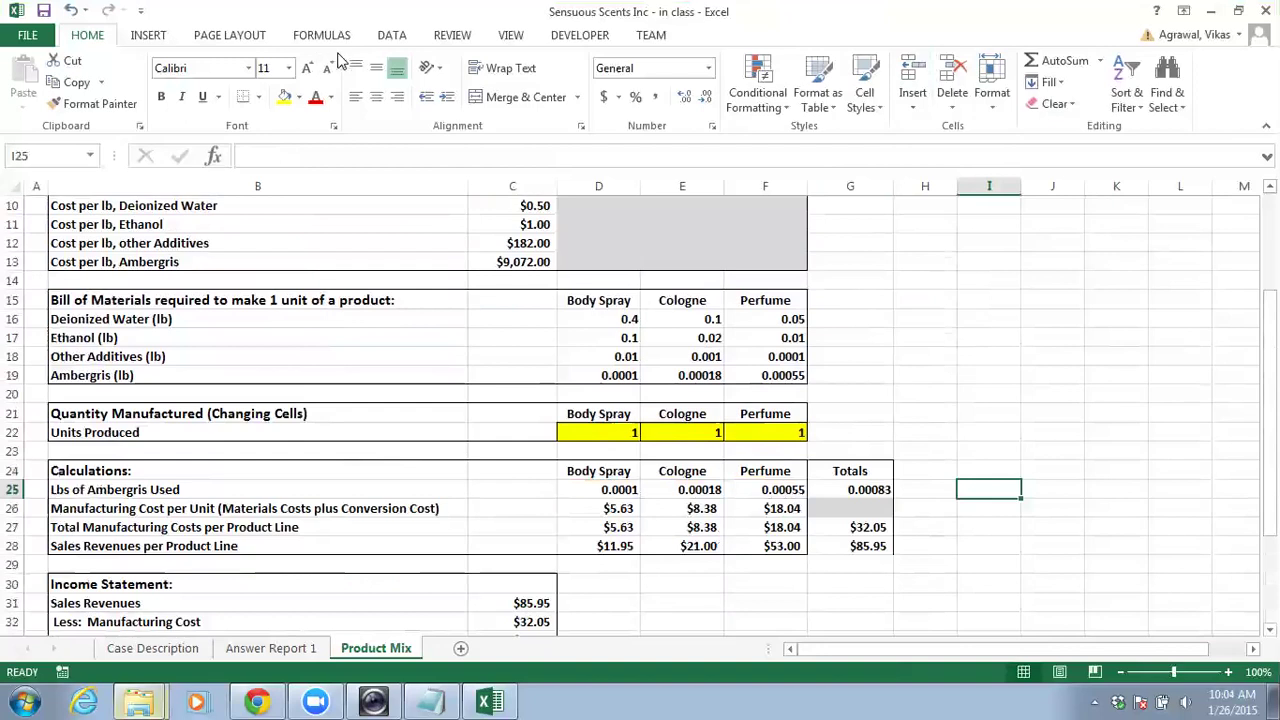
left_click(385, 37)
Solve to maximize C37, keeping the 60000/41105/12002 solution and generating an Answer report
left_click(1166, 82)
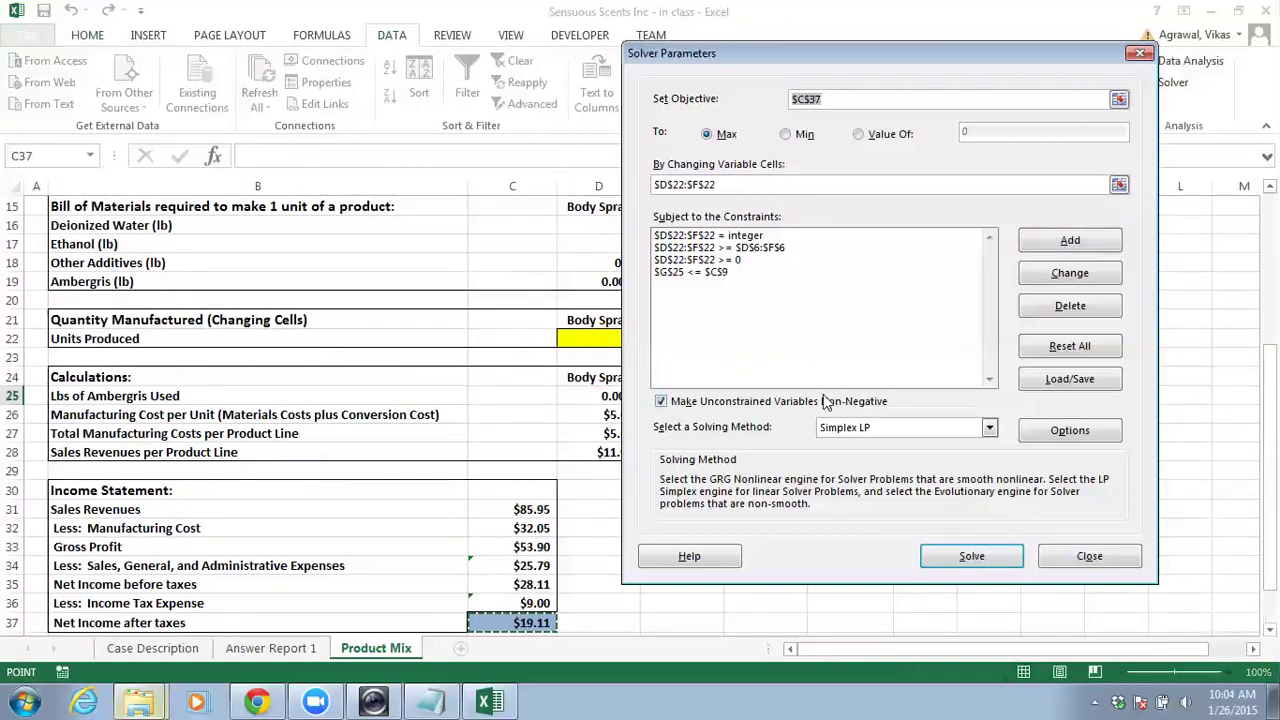
left_click(972, 558)
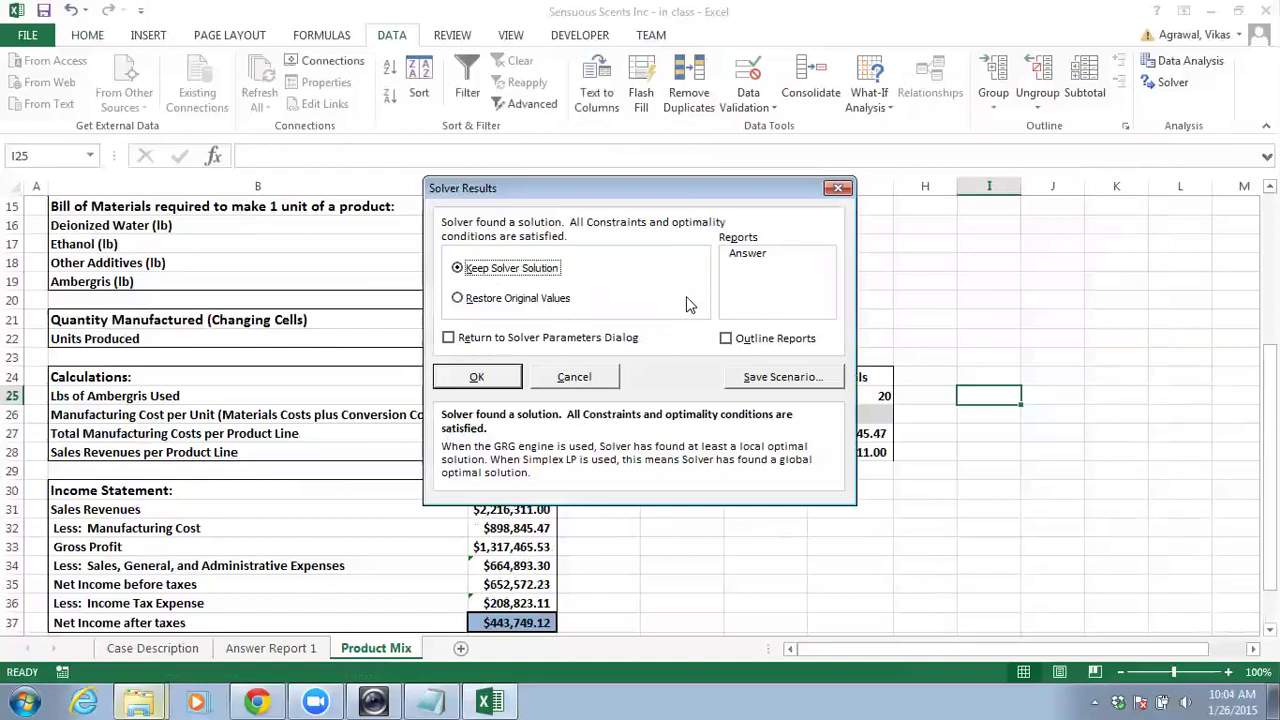
left_click(741, 258)
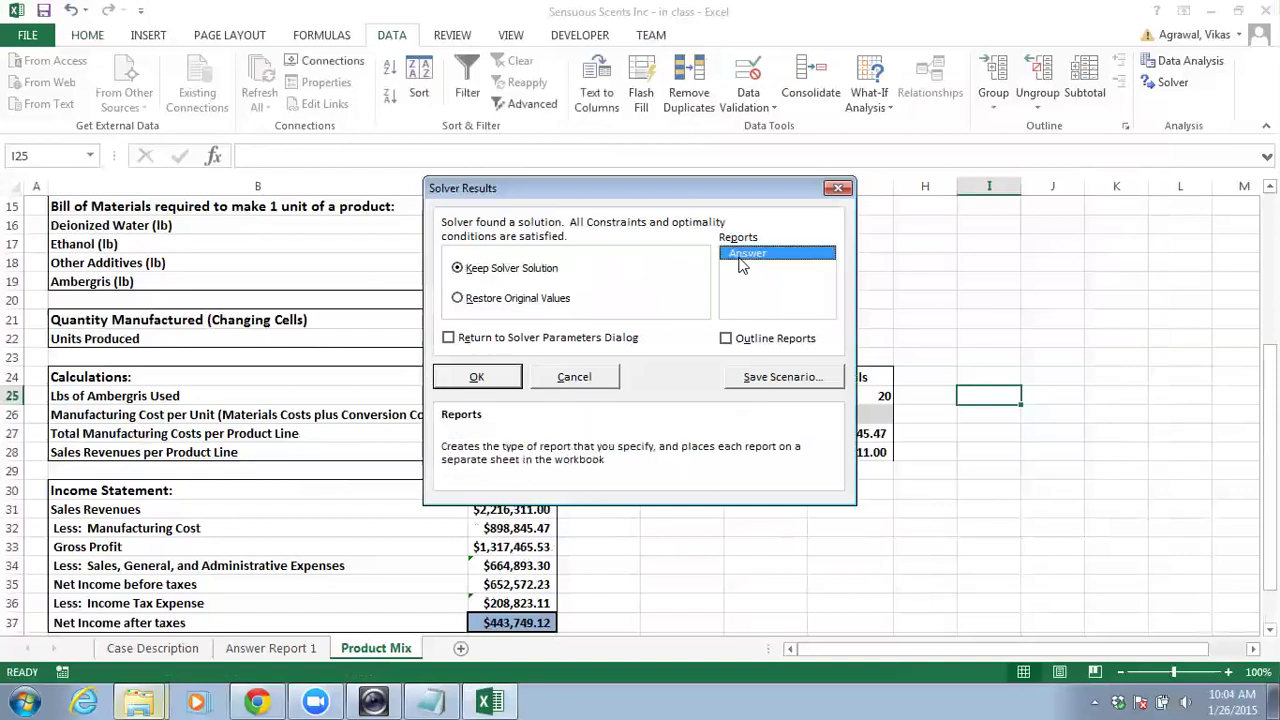
left_click(480, 377)
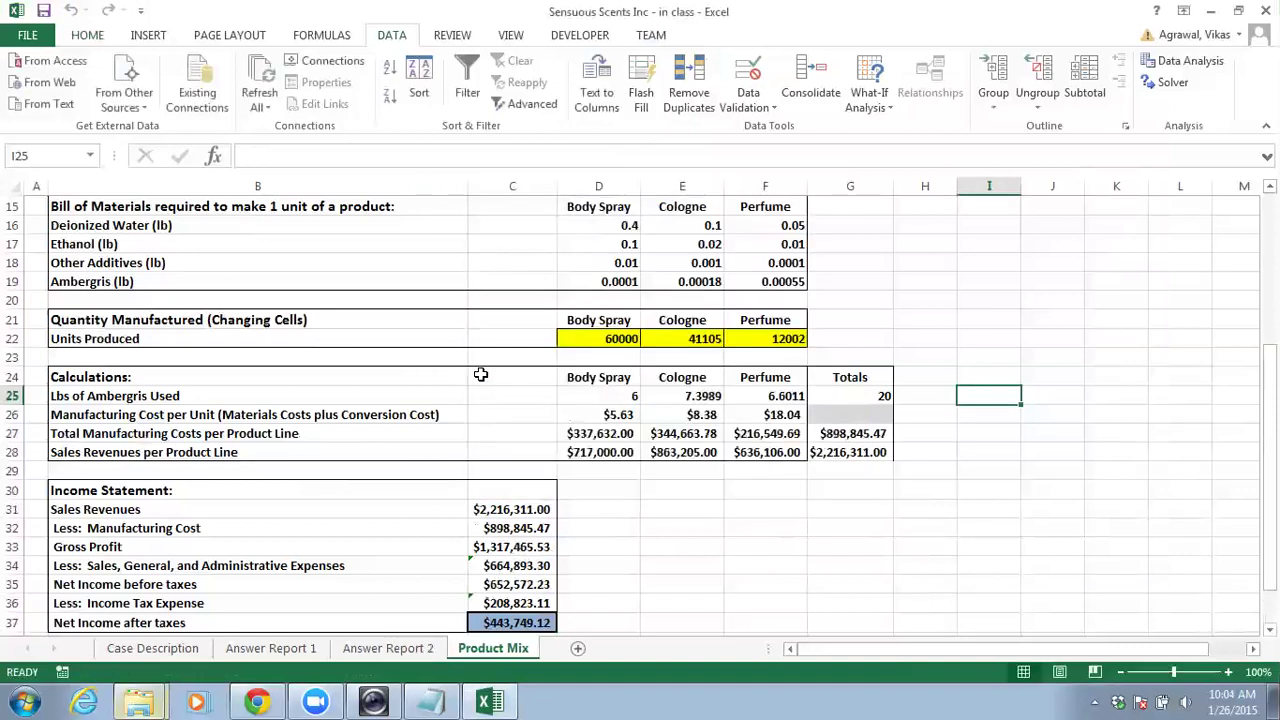
Review Answer Report 2's objective, variable cells and constraints, then return to Product Mix
left_click(386, 649)
scroll(545, 545, "down", 2)
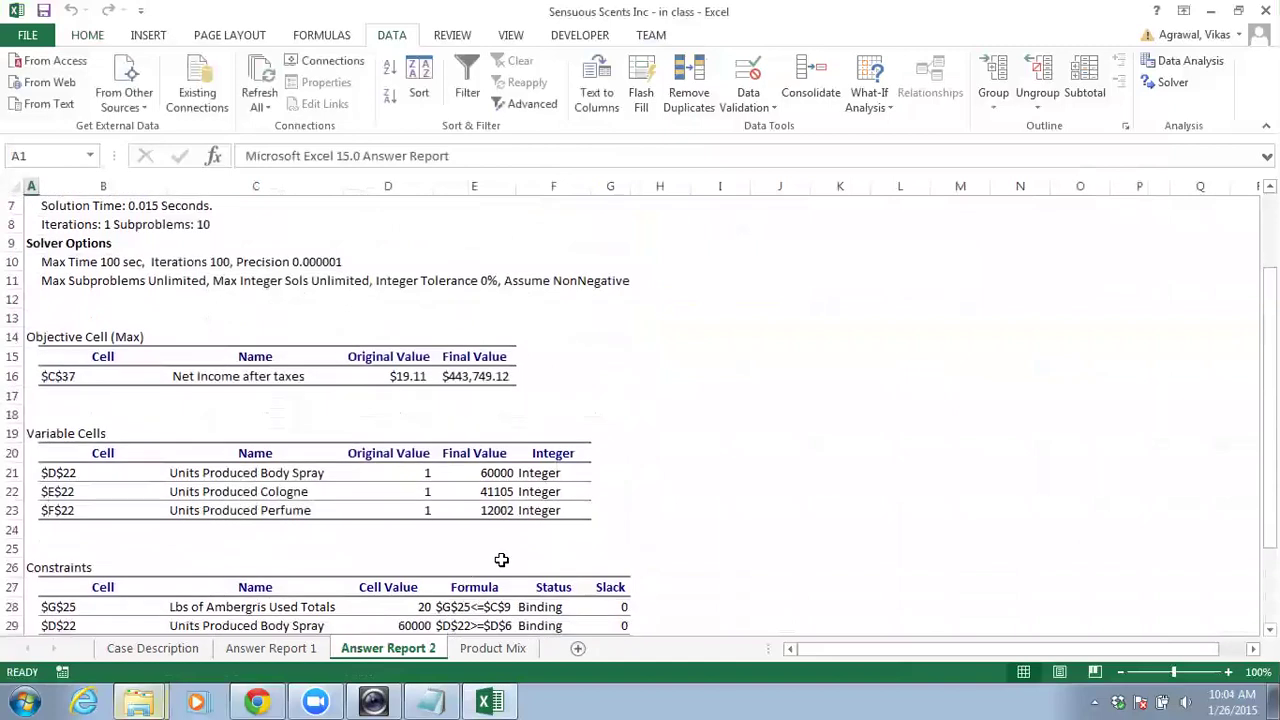
scroll(501, 540, "down", 1)
scroll(501, 540, "down", 1)
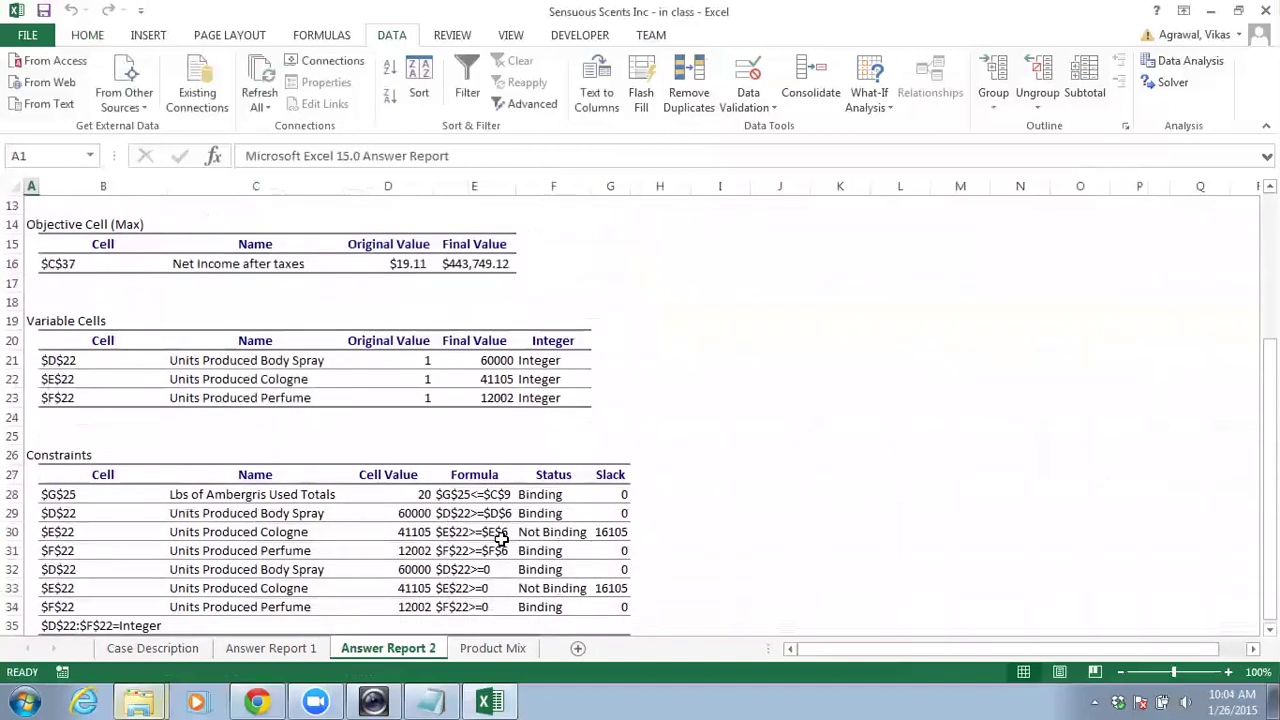
scroll(500, 537, "up", 2)
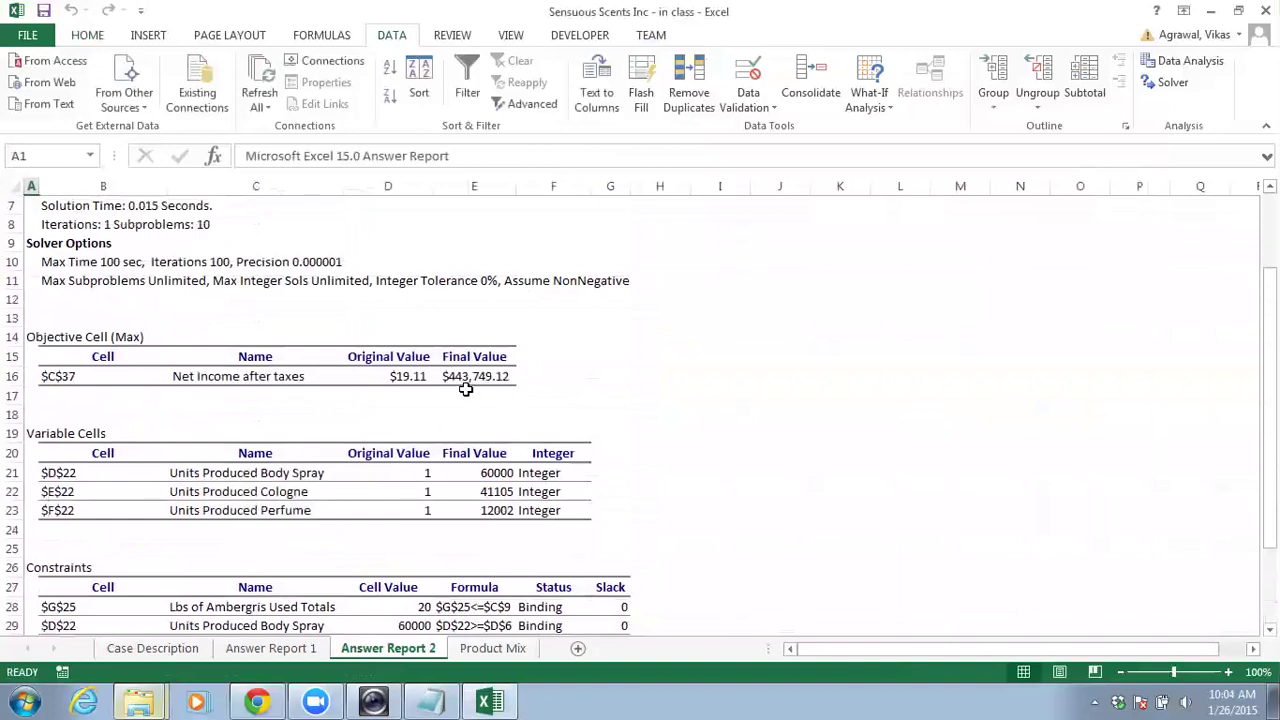
scroll(494, 430, "down", 1)
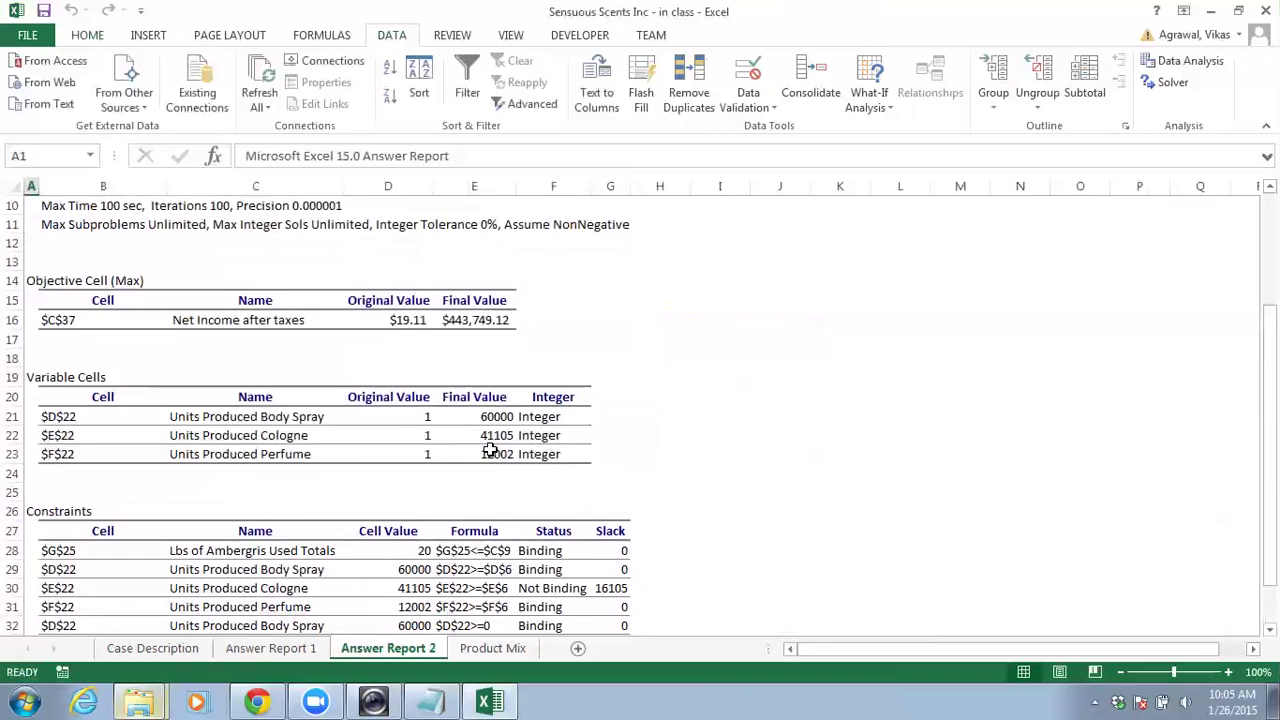
scroll(491, 455, "down", 2)
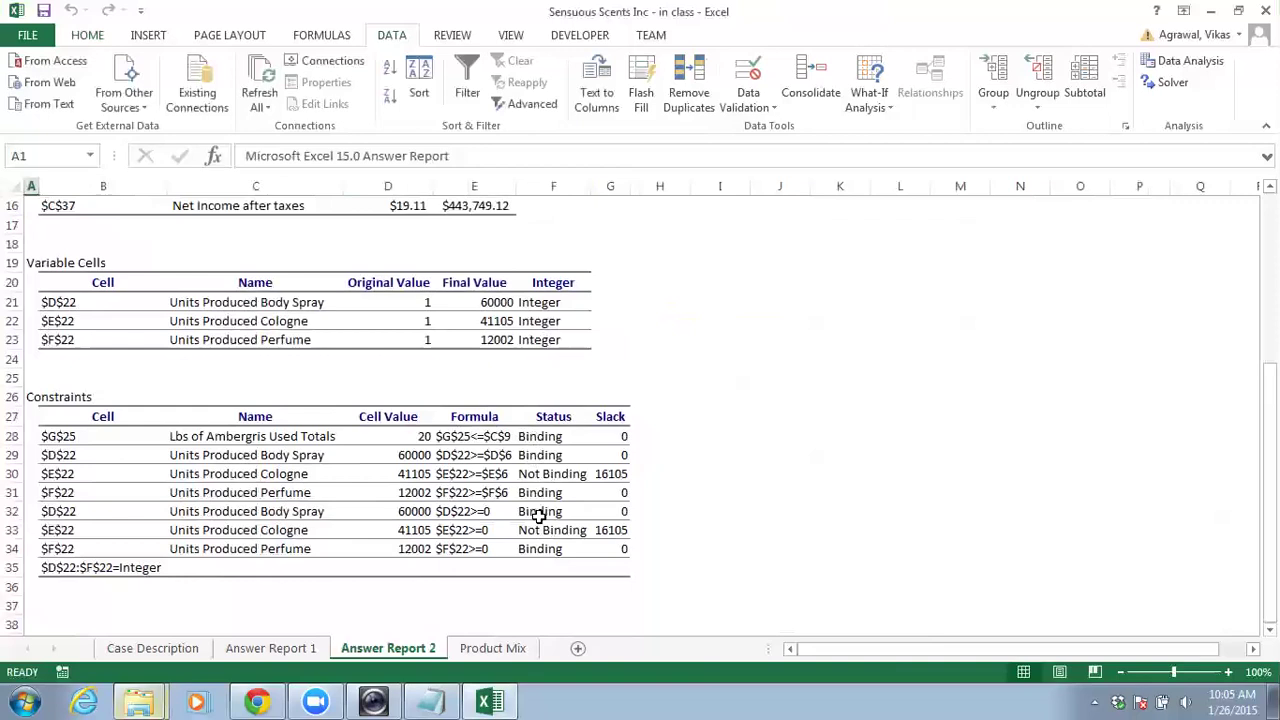
scroll(492, 283, "up", 1)
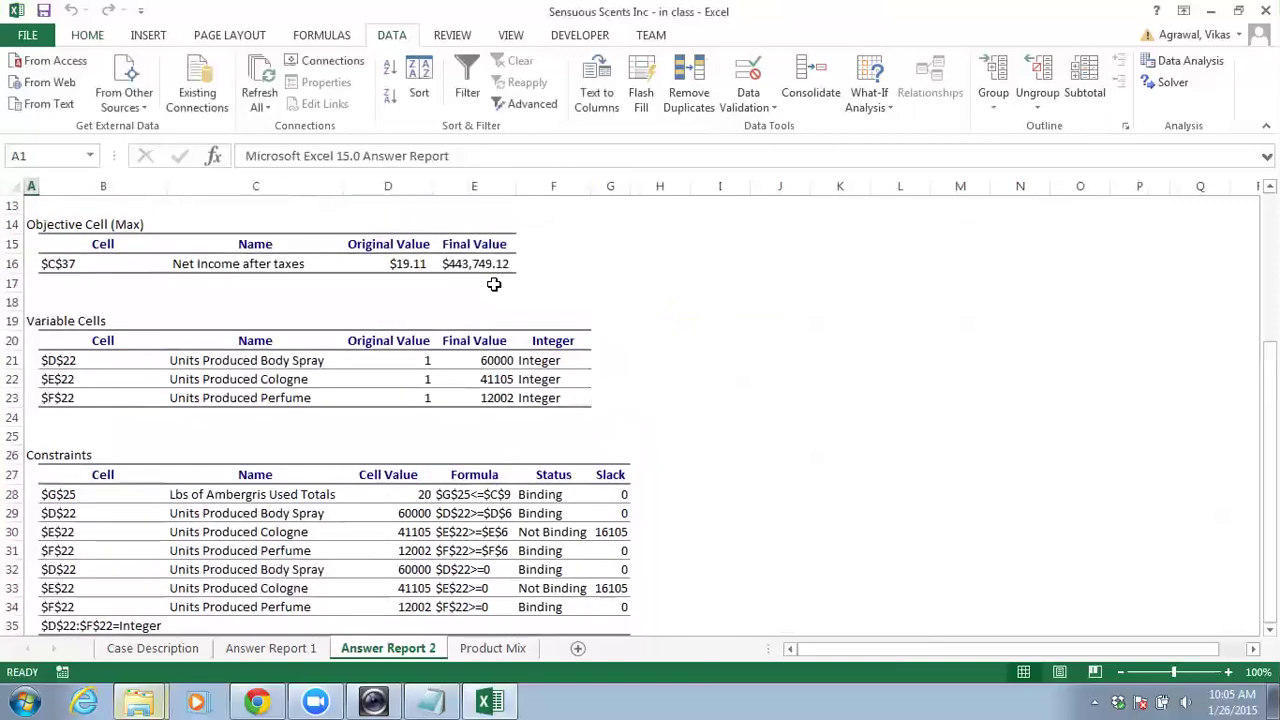
scroll(630, 527, "down", 1)
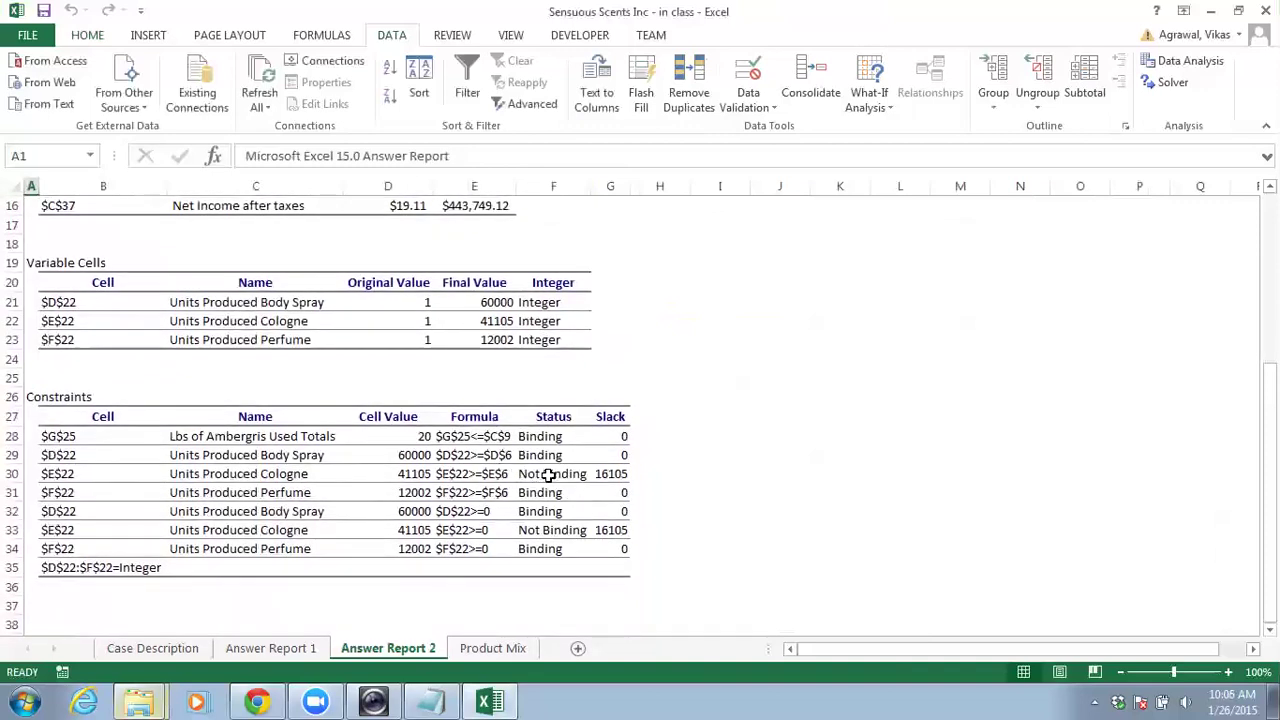
scroll(575, 487, "up", 3)
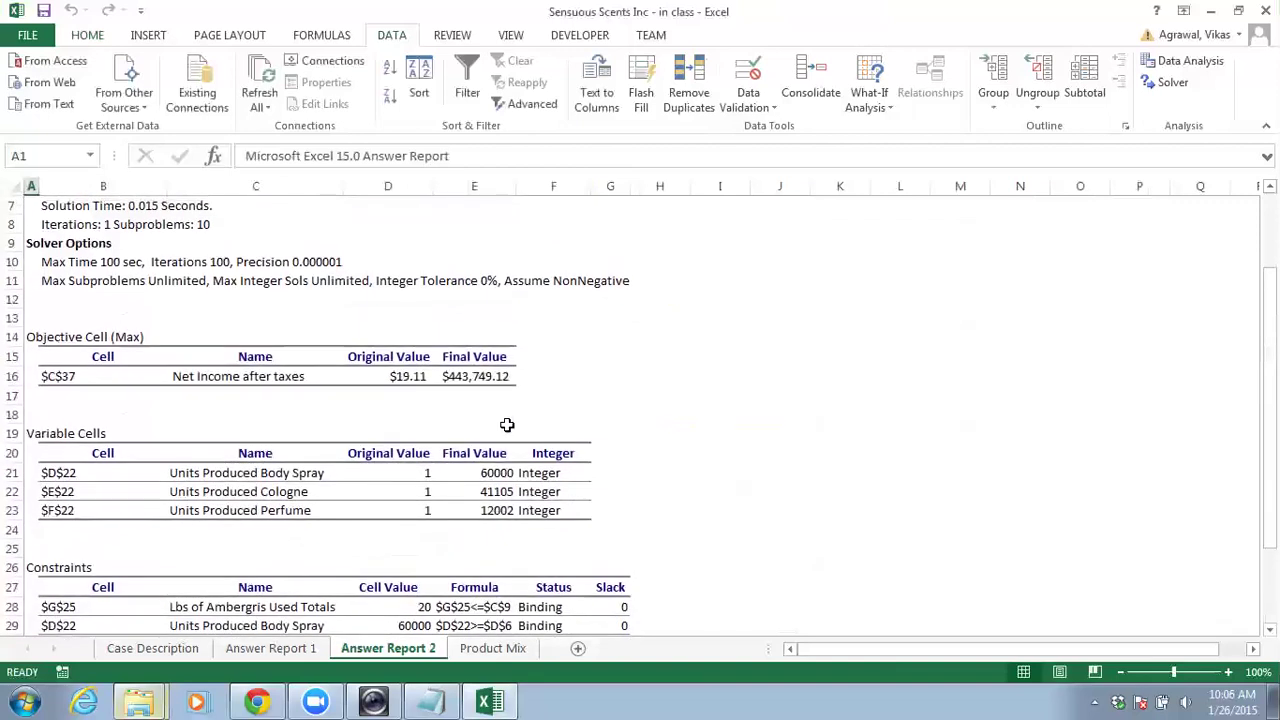
scroll(467, 381, "down", 3)
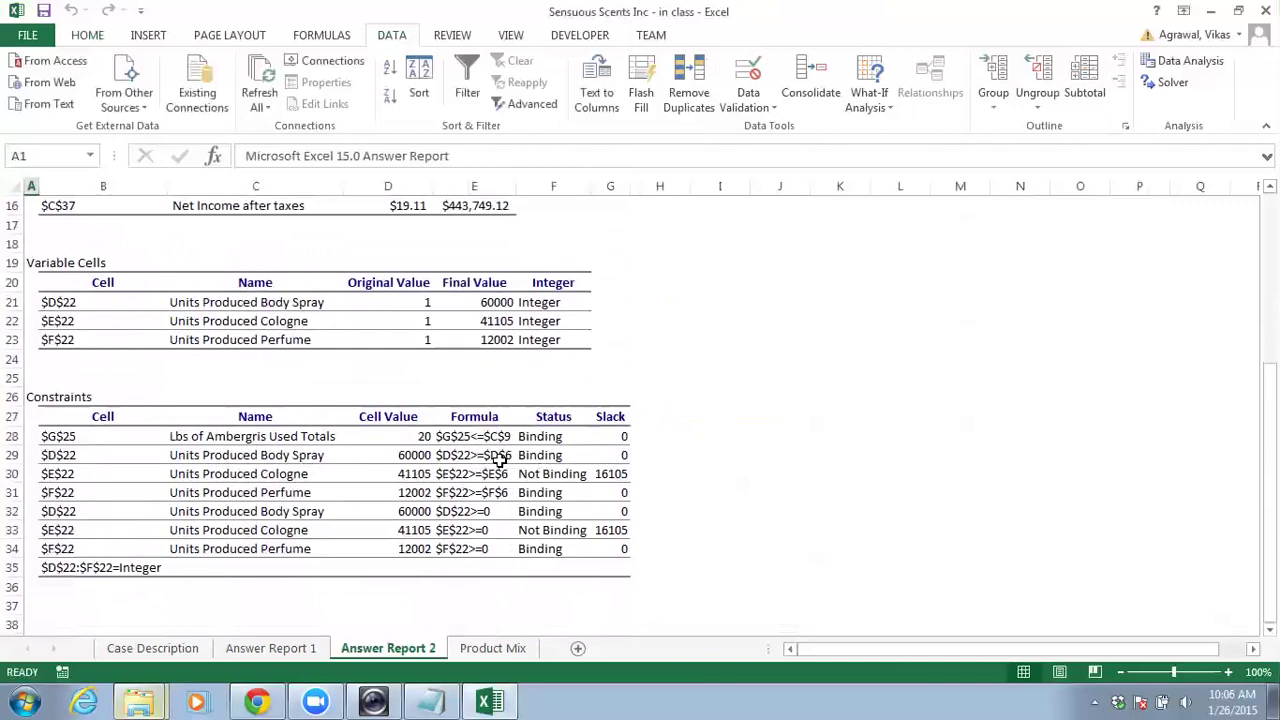
left_click(500, 650)
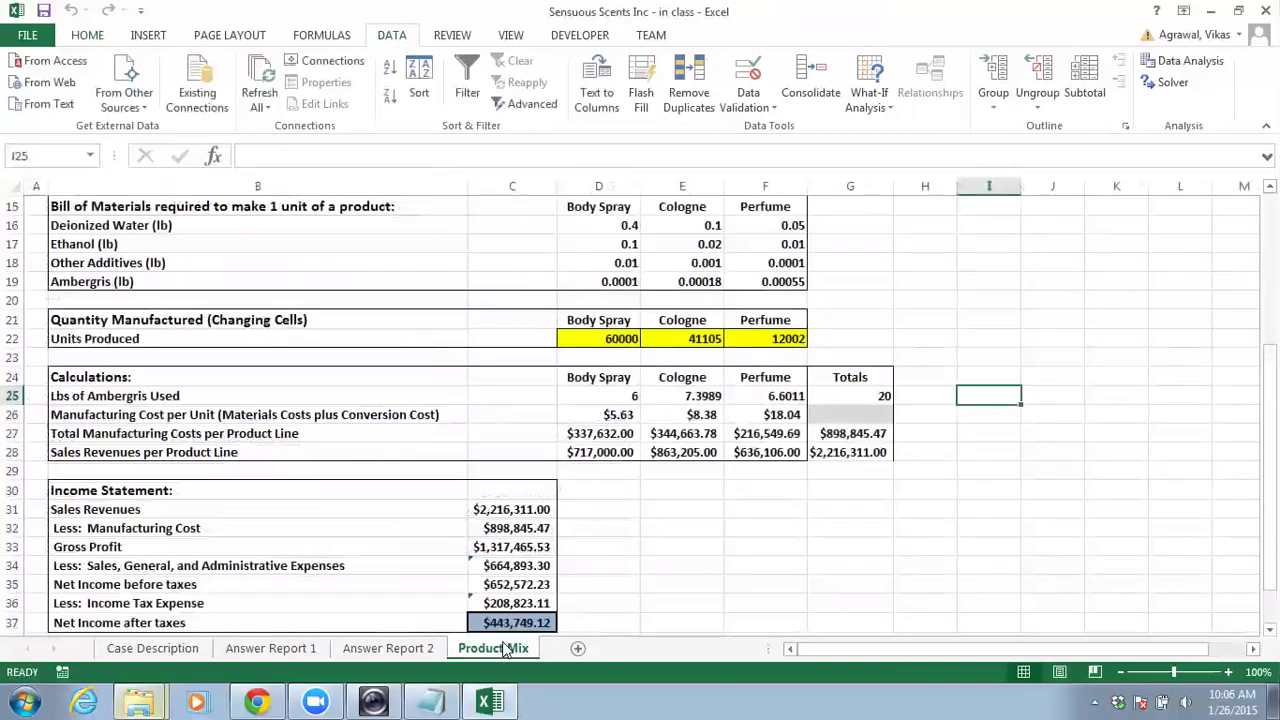
Select the Body Spray minimum sales demand in D6 and bring back the Solver Parameters dialog
scroll(808, 381, "up", 5)
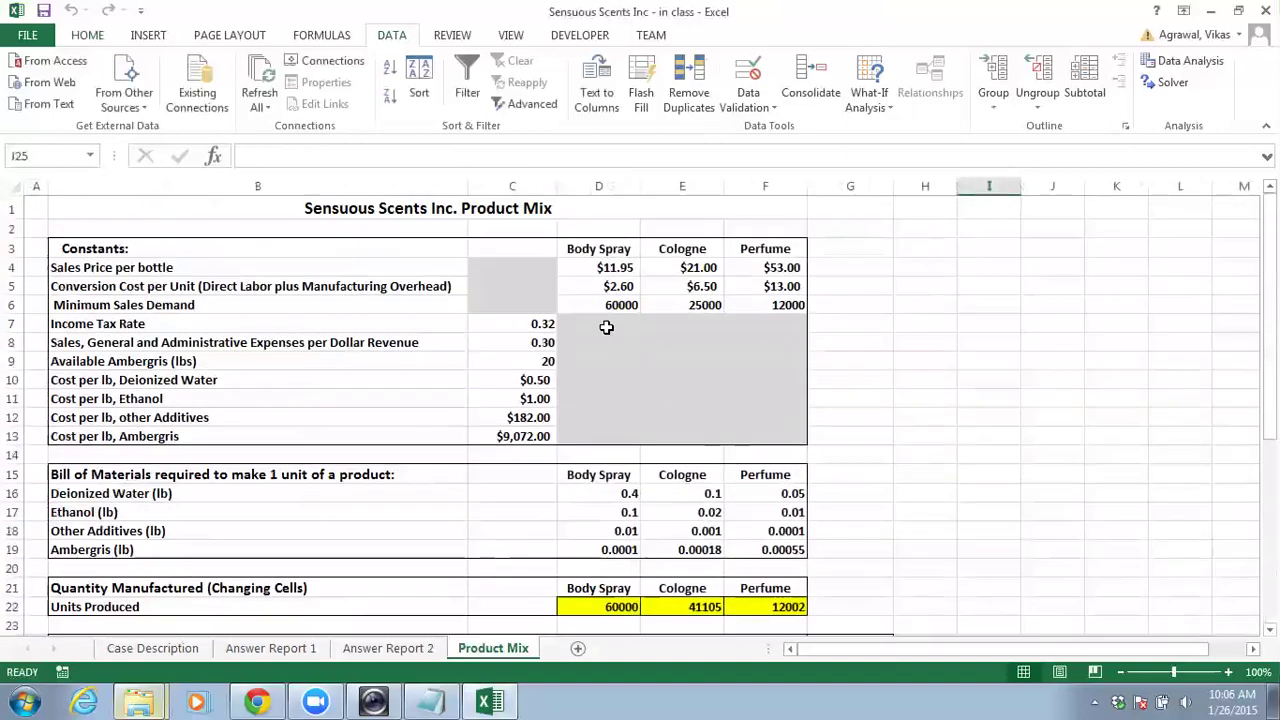
scroll(417, 620, "down", 1)
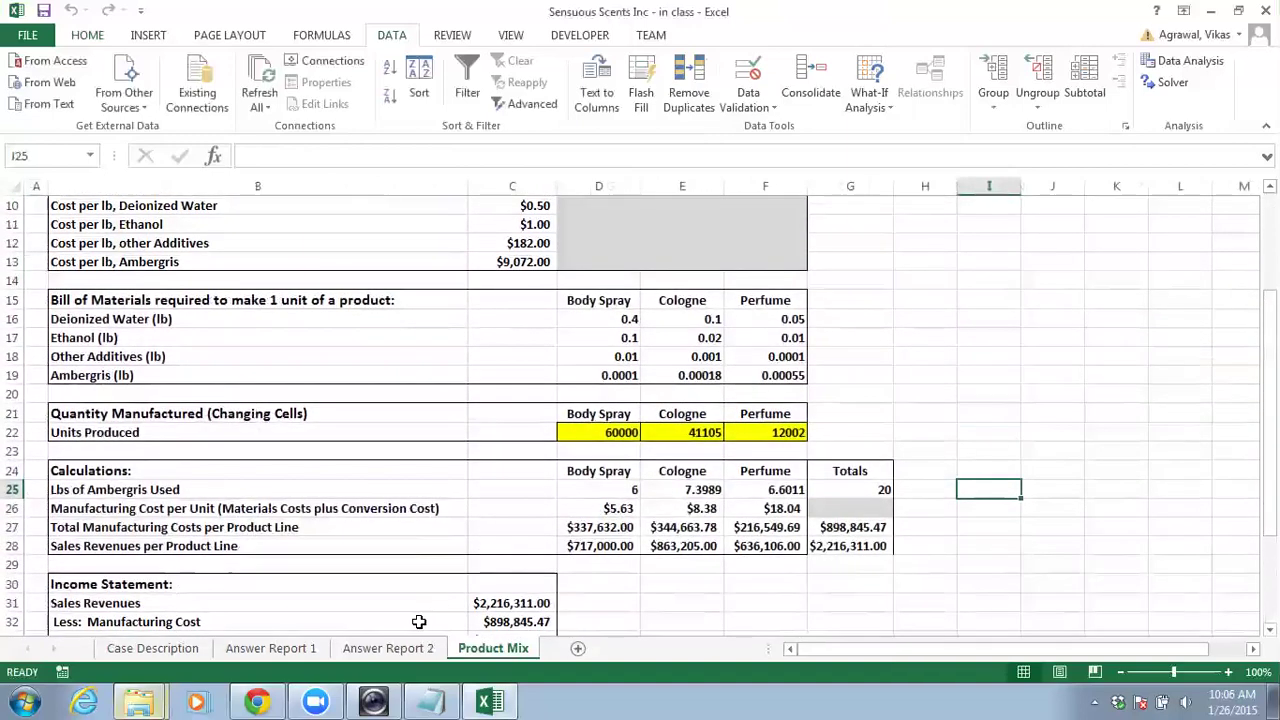
scroll(528, 449, "up", 3)
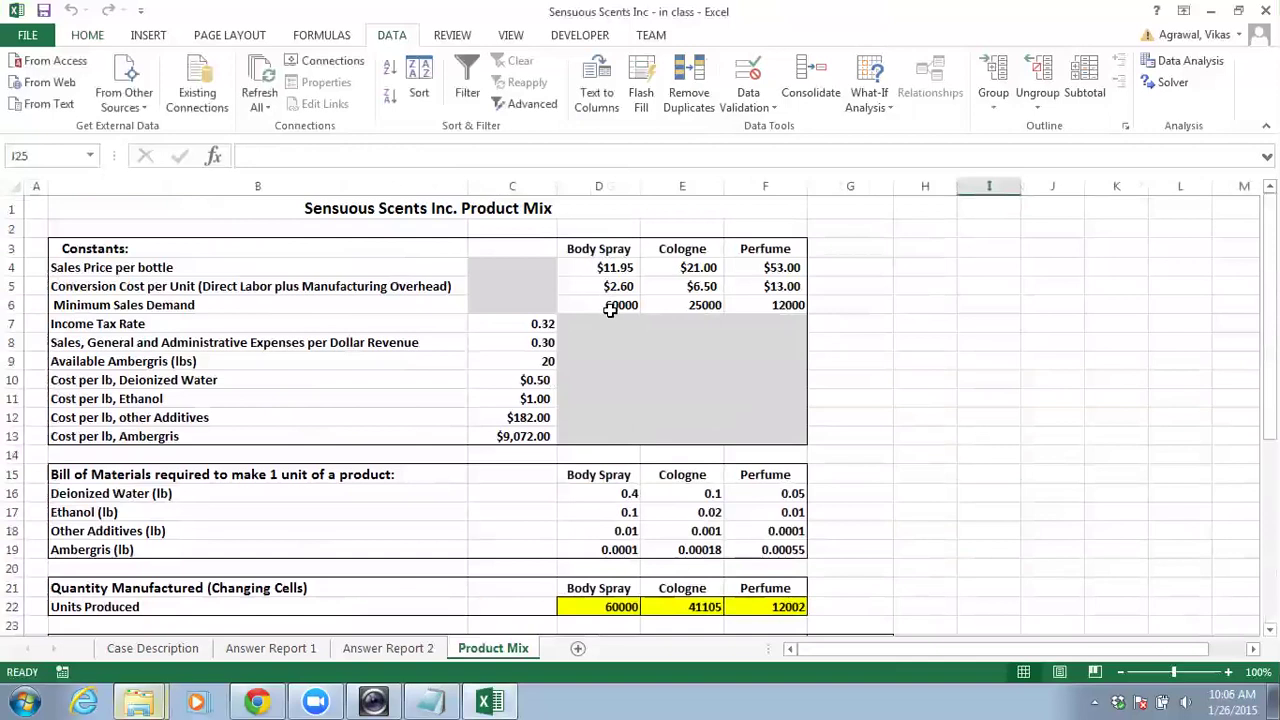
left_click(607, 305)
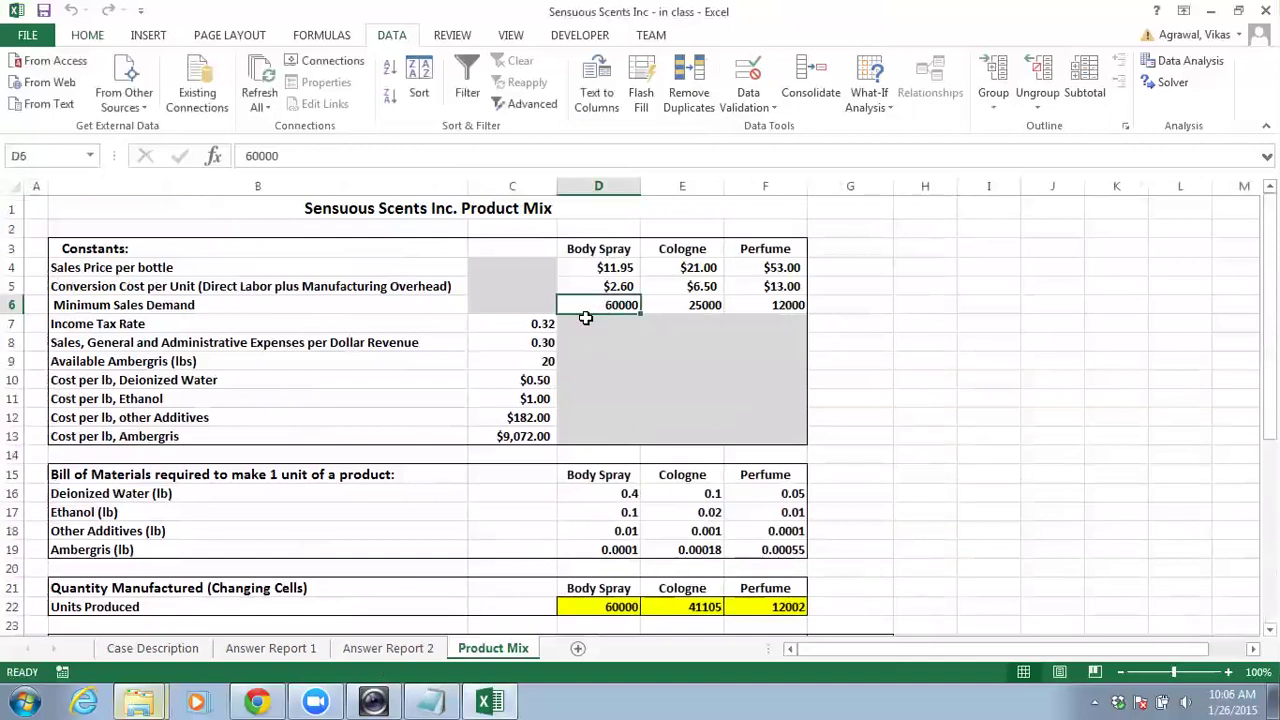
left_click(1171, 82)
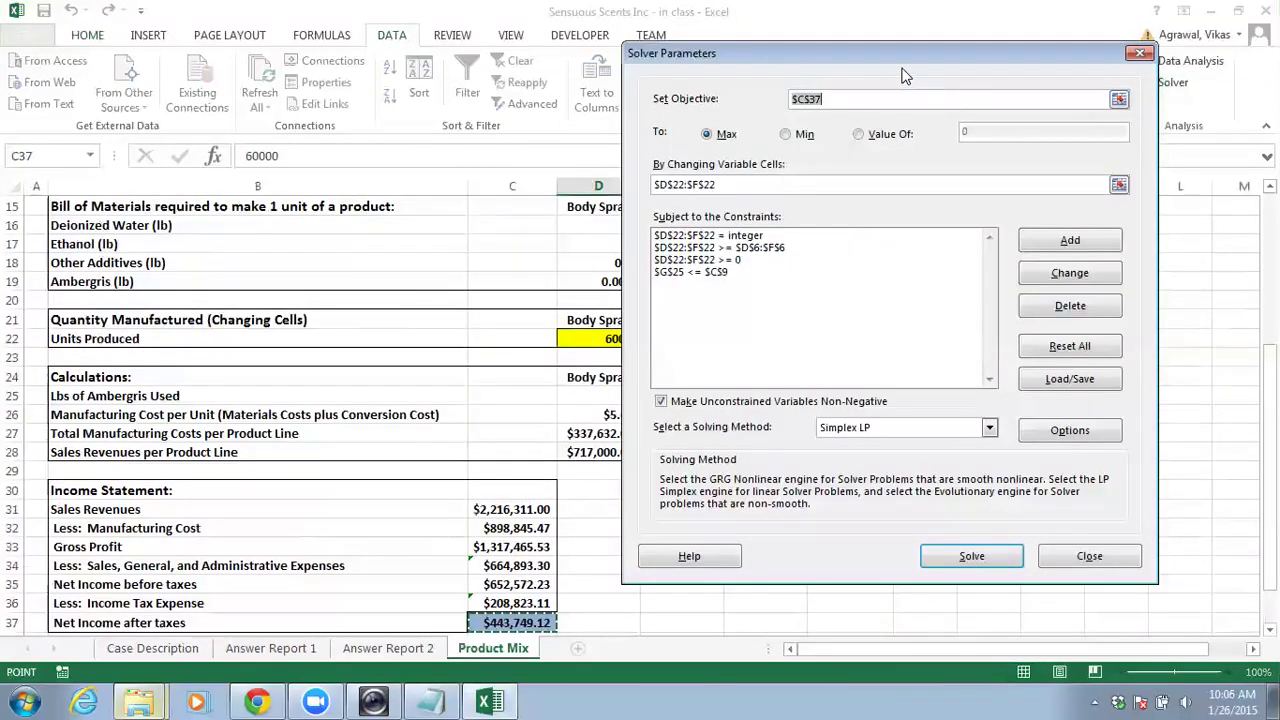
Move the Solver Parameters dialog aside to see columns D–F, close it, and show Answer Report 2
left_click_drag(898, 62, 1013, 245)
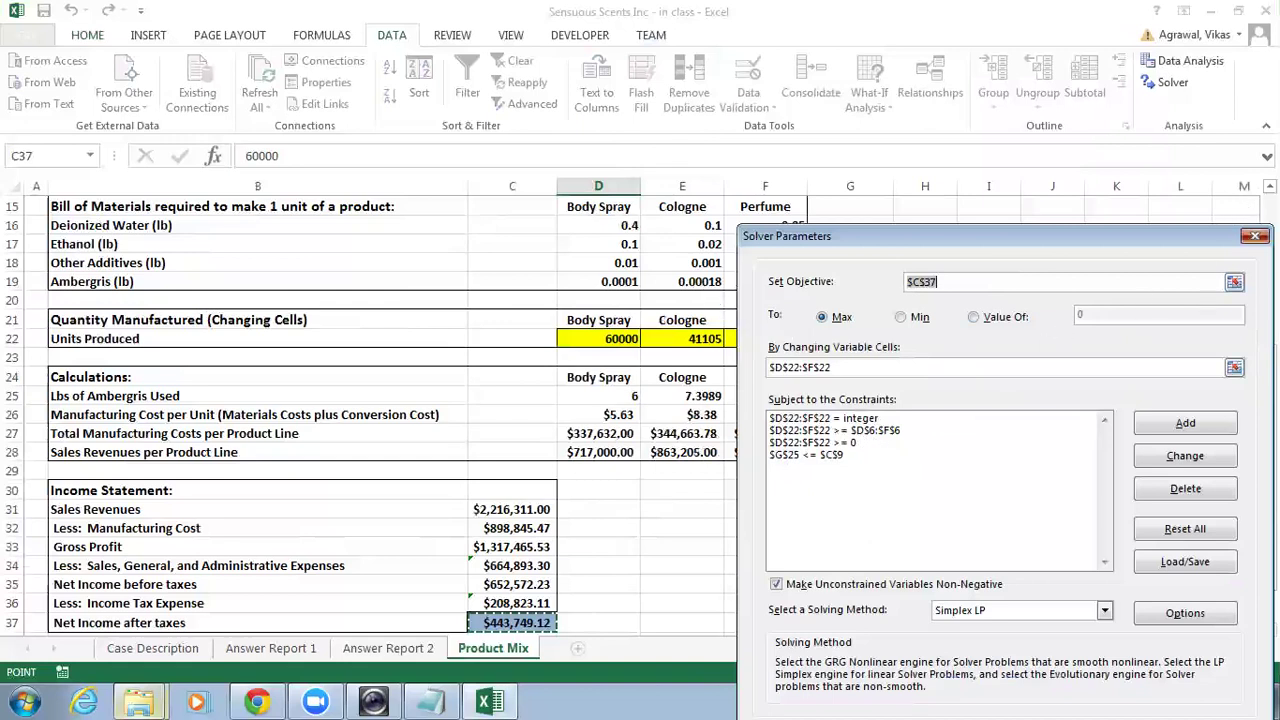
left_click(1254, 235)
left_click(386, 648)
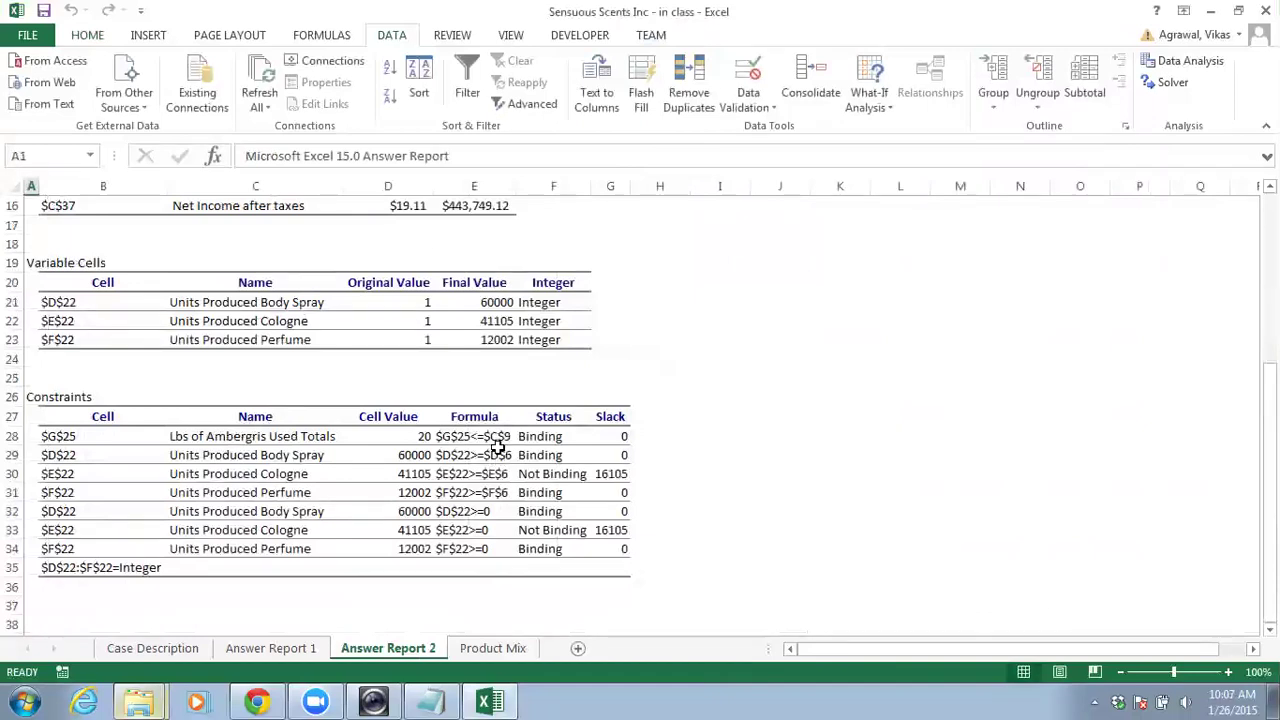
Recheck Answer Report 2's Cologne constraints with 16105 slack, then return to Product Mix
scroll(572, 400, "up", 2)
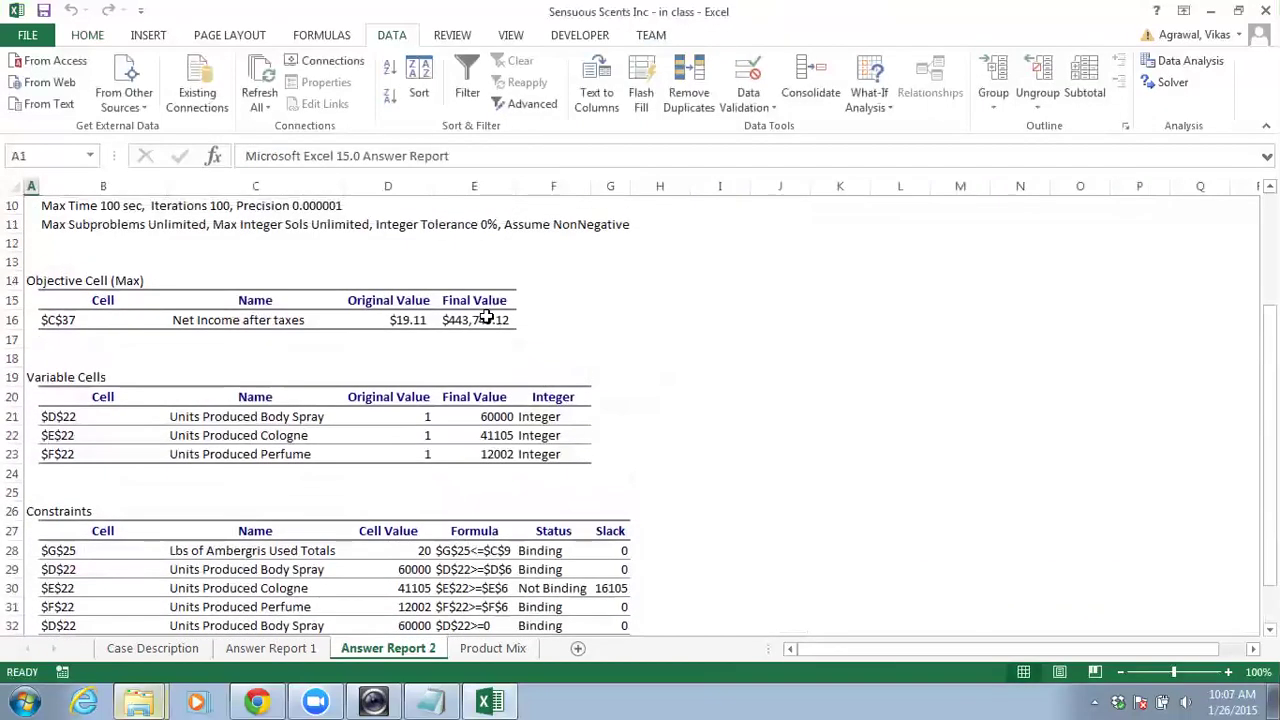
scroll(486, 334, "down", 2)
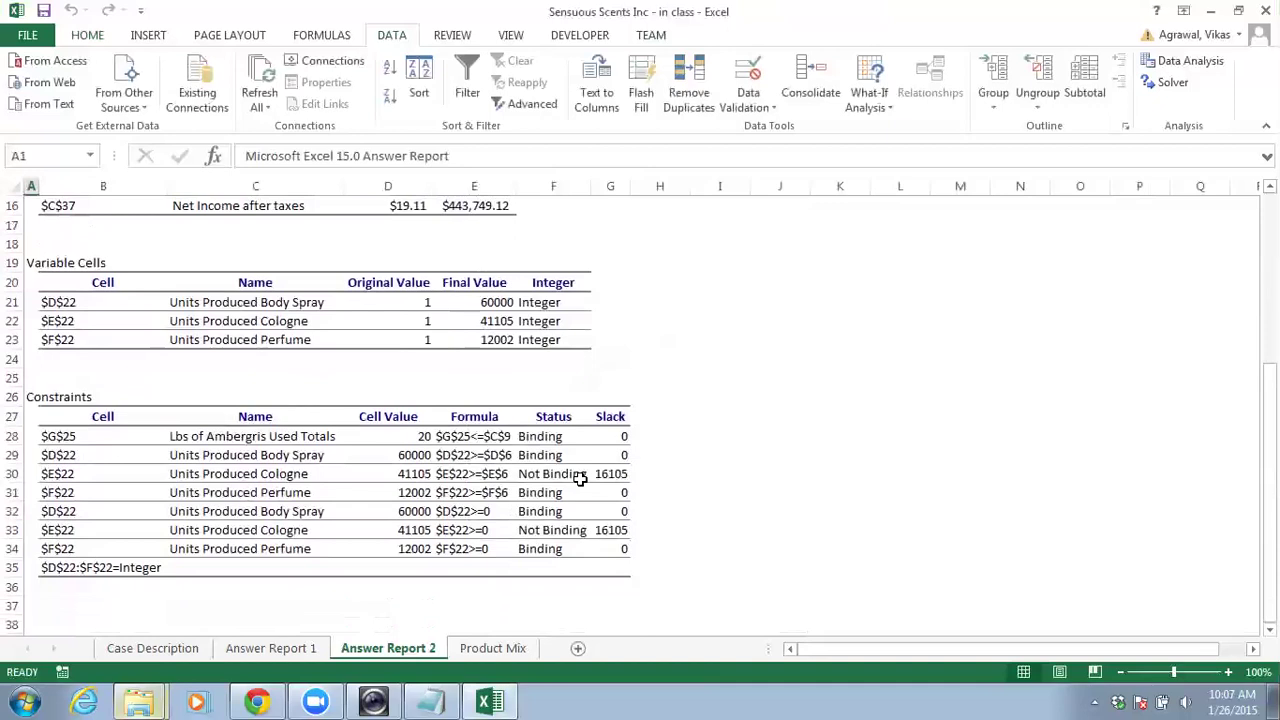
left_click(492, 648)
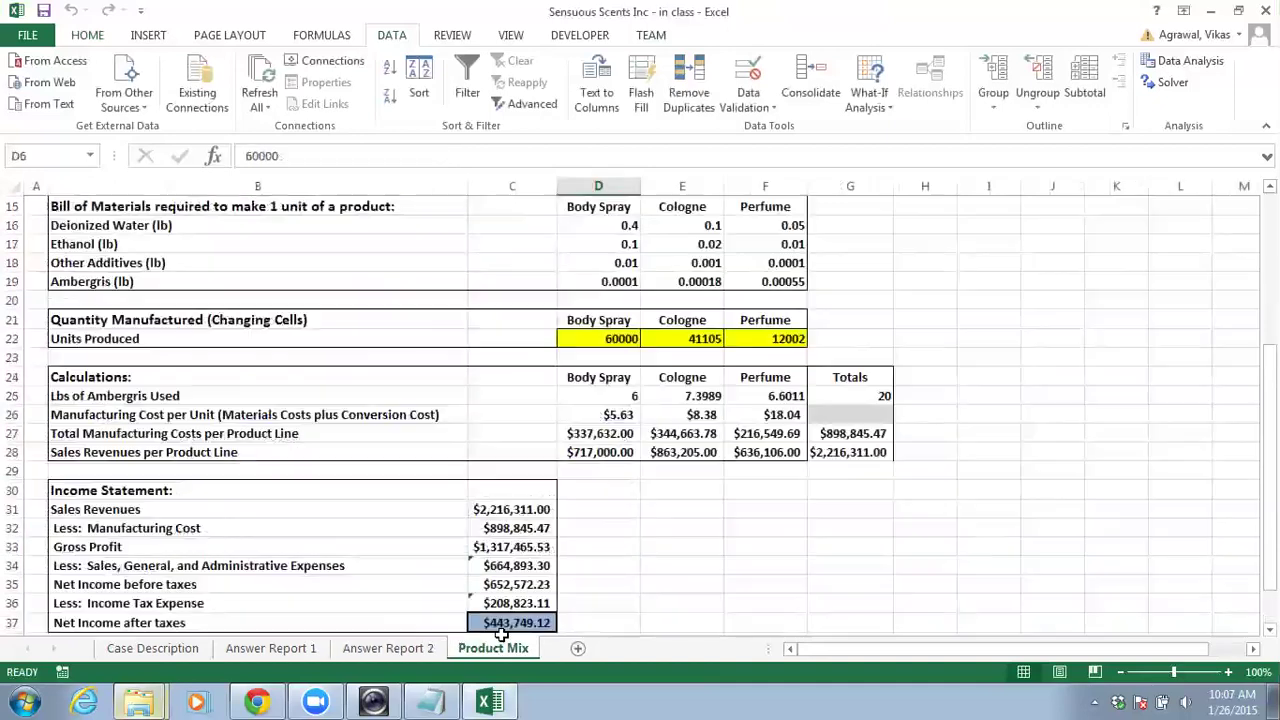
scroll(709, 339, "up", 5)
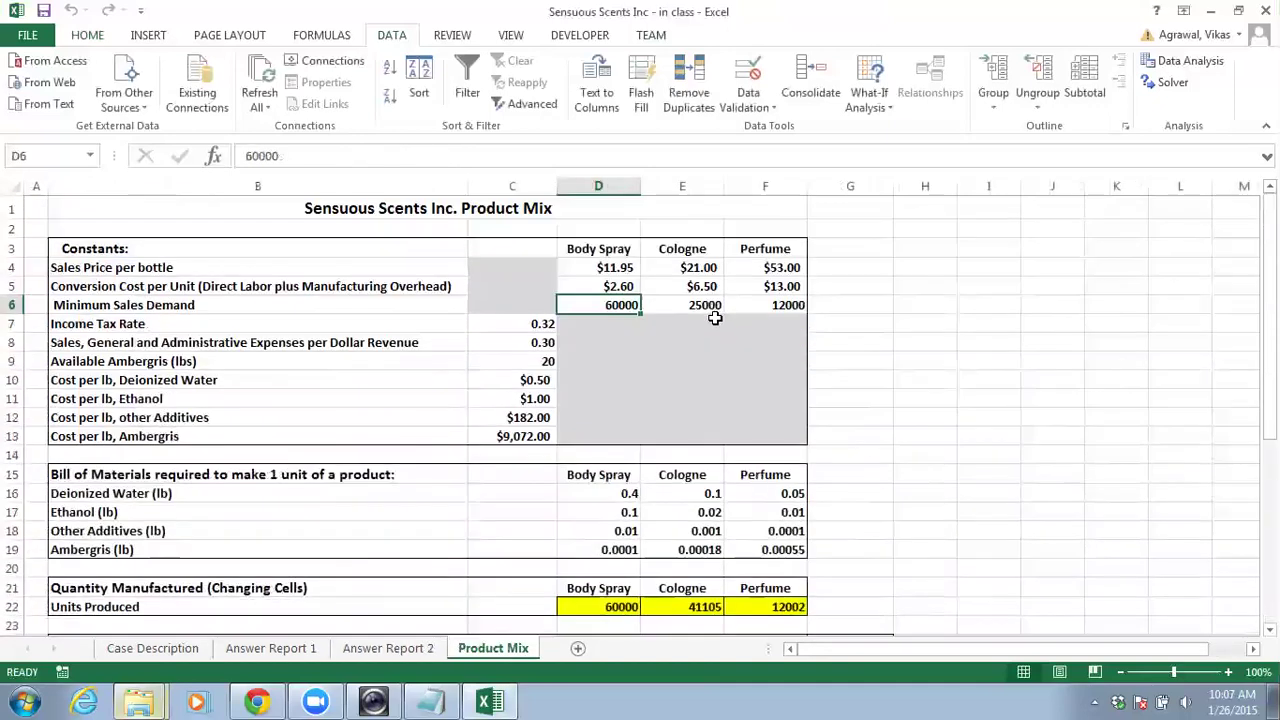
scroll(697, 309, "down", 3)
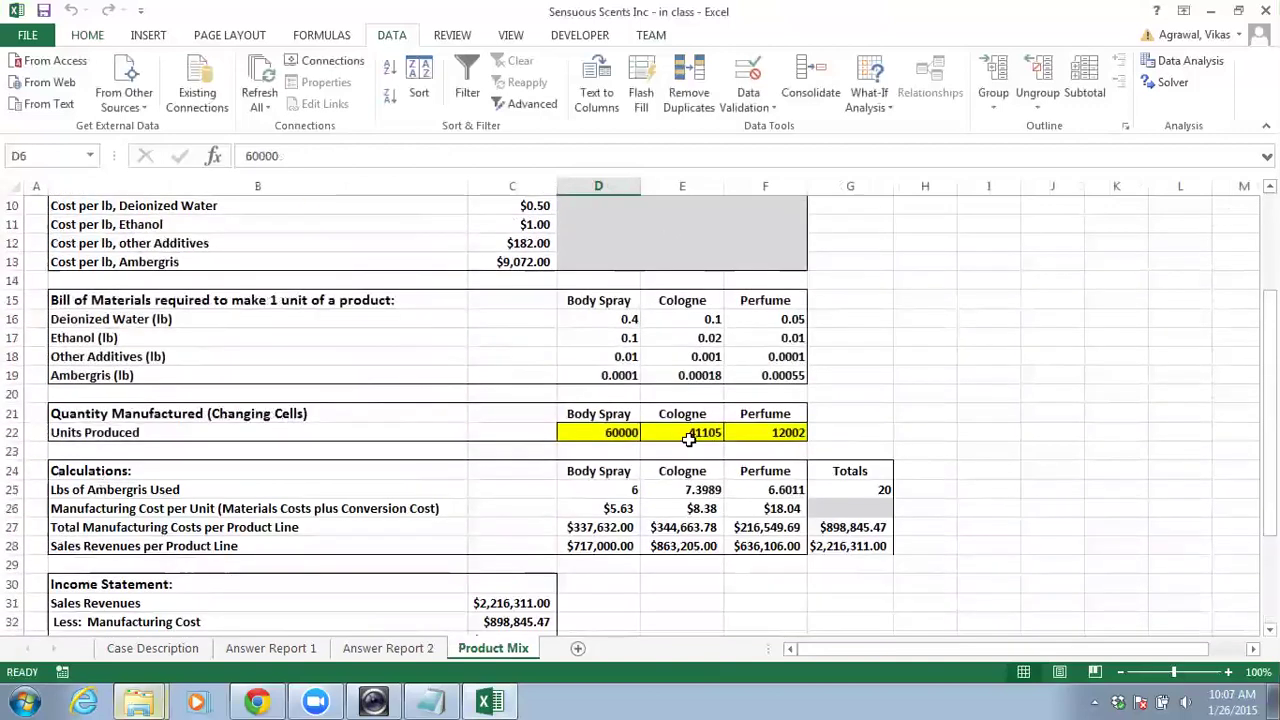
scroll(688, 440, "up", 3)
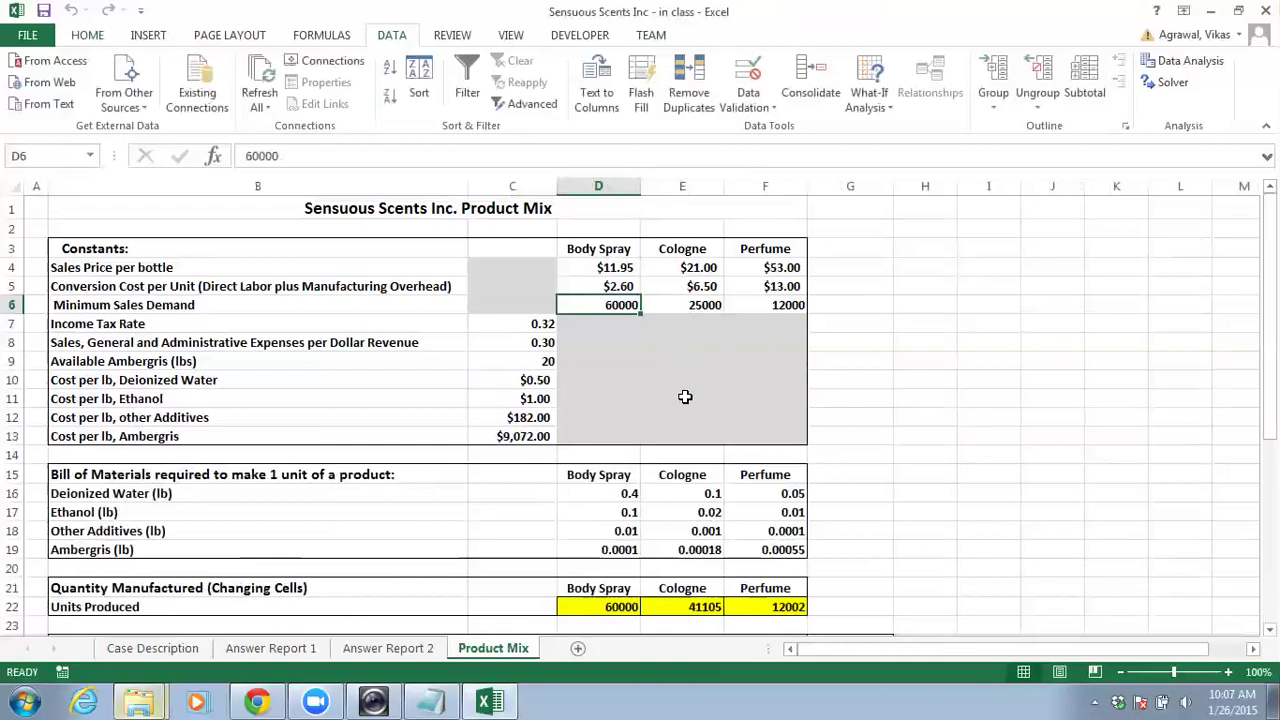
Try 30000 as the Cologne minimum sales demand in E6
left_click(688, 305)
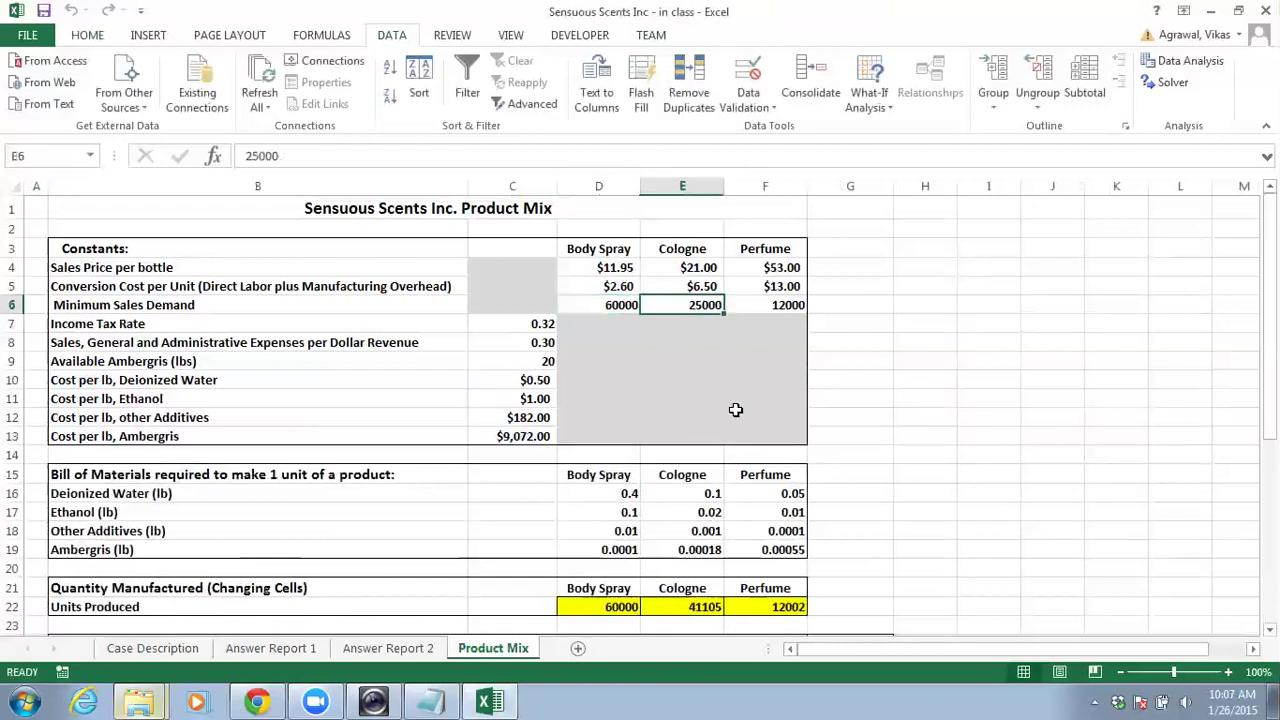
type("3000")
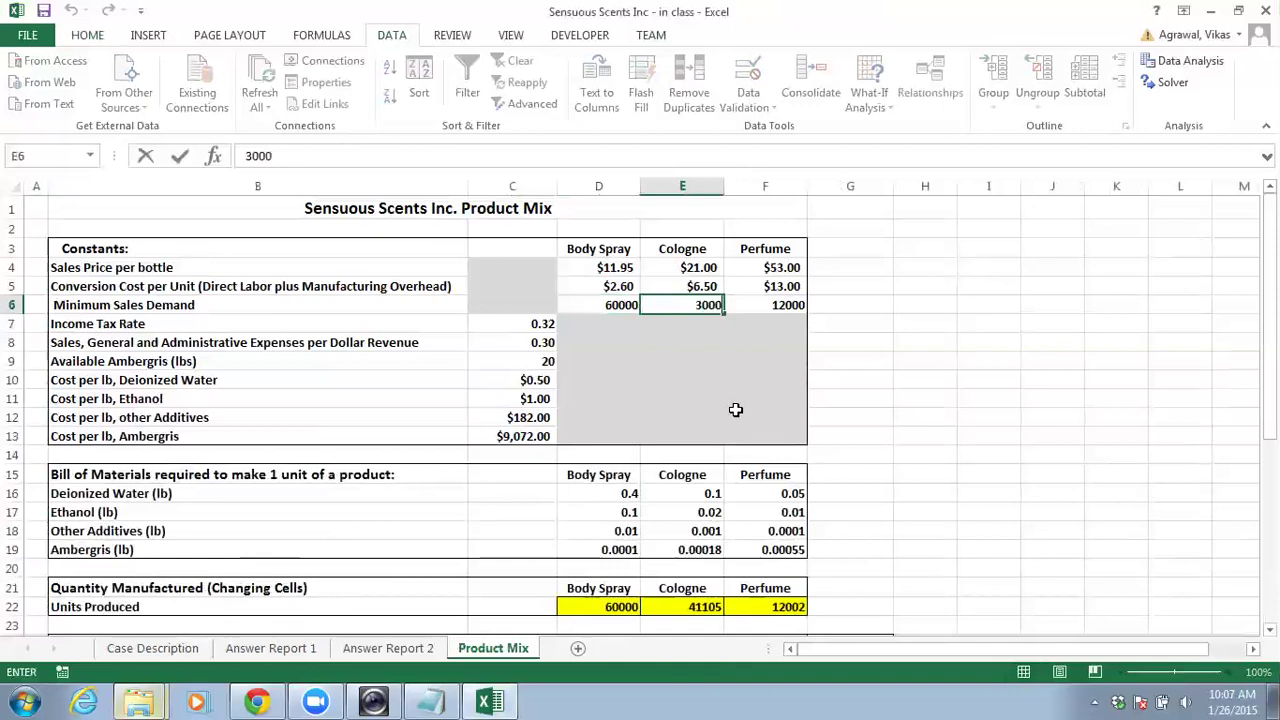
type("0")
key("Return")
scroll(723, 563, "down", 1)
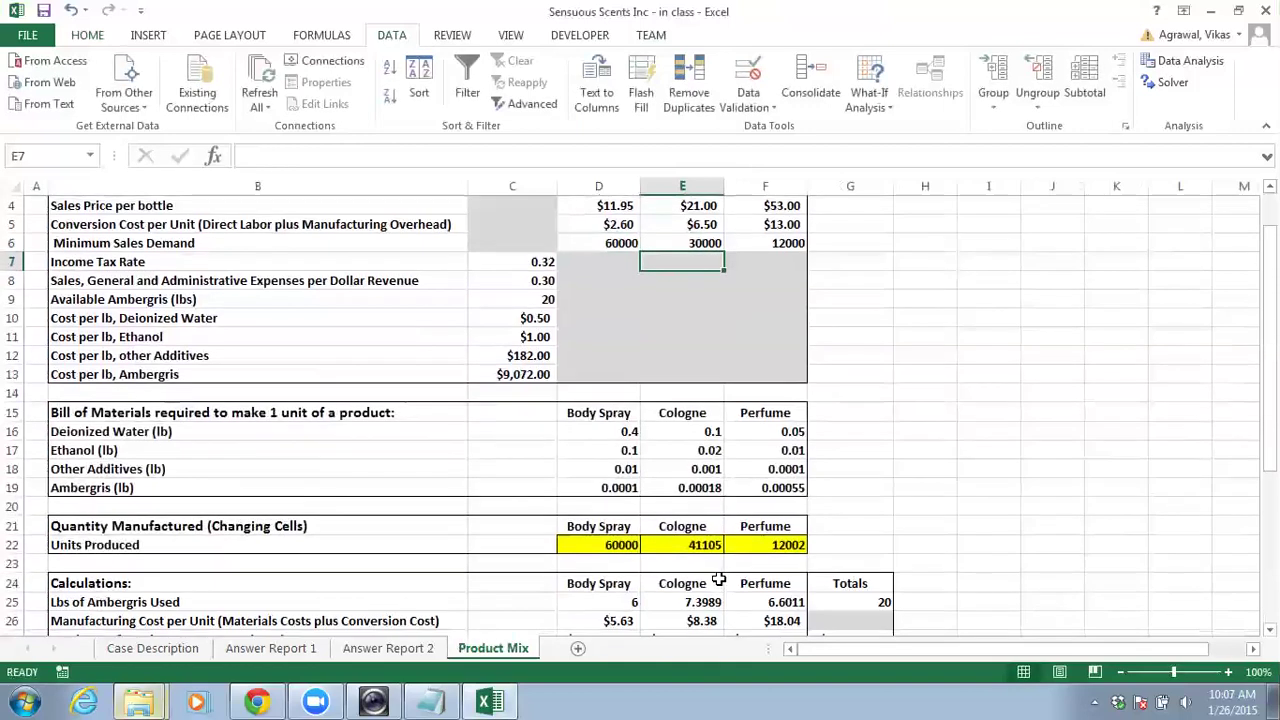
scroll(703, 549, "down", 6)
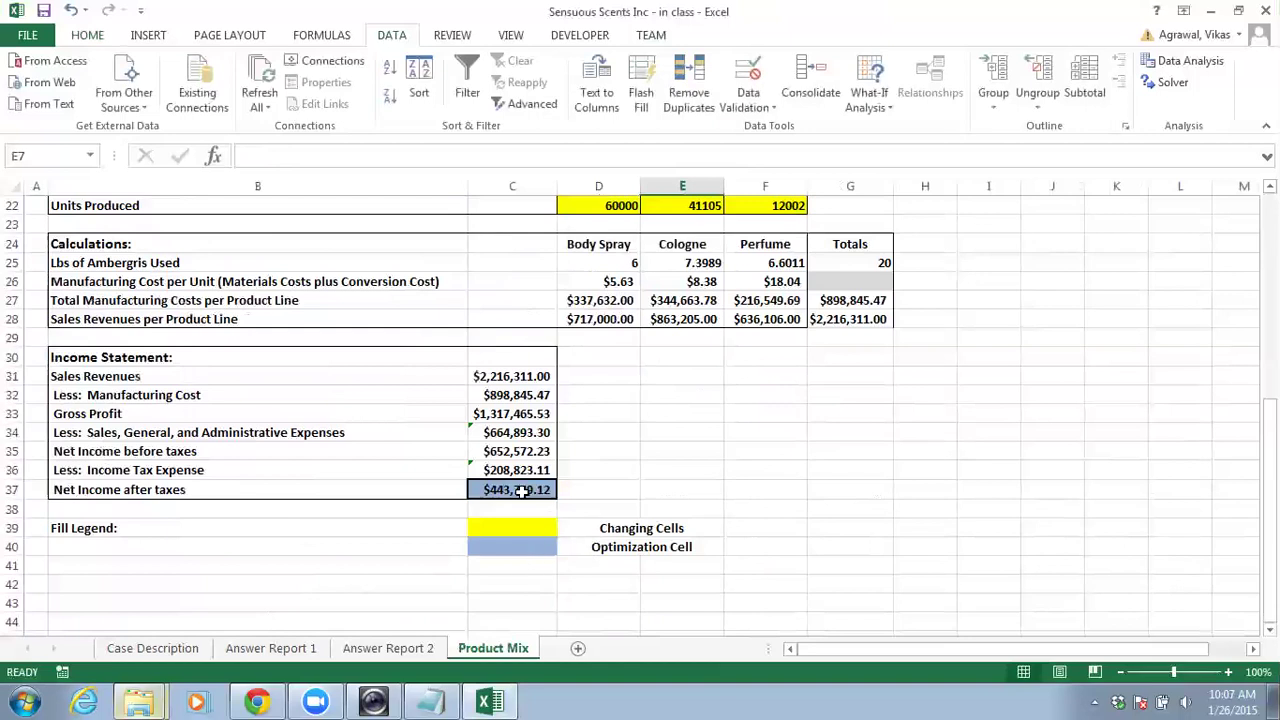
scroll(660, 483, "up", 7)
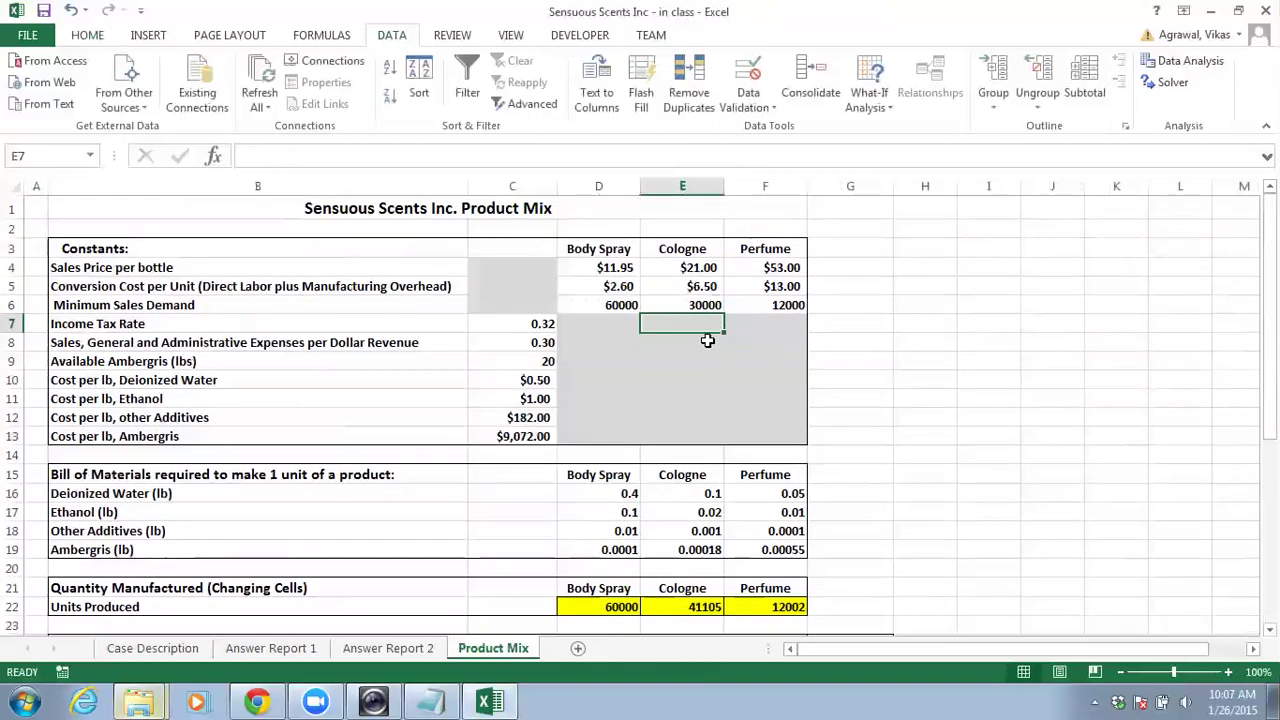
Change the Cologne minimum demand to 41105 and check net income in C37
left_click(672, 302)
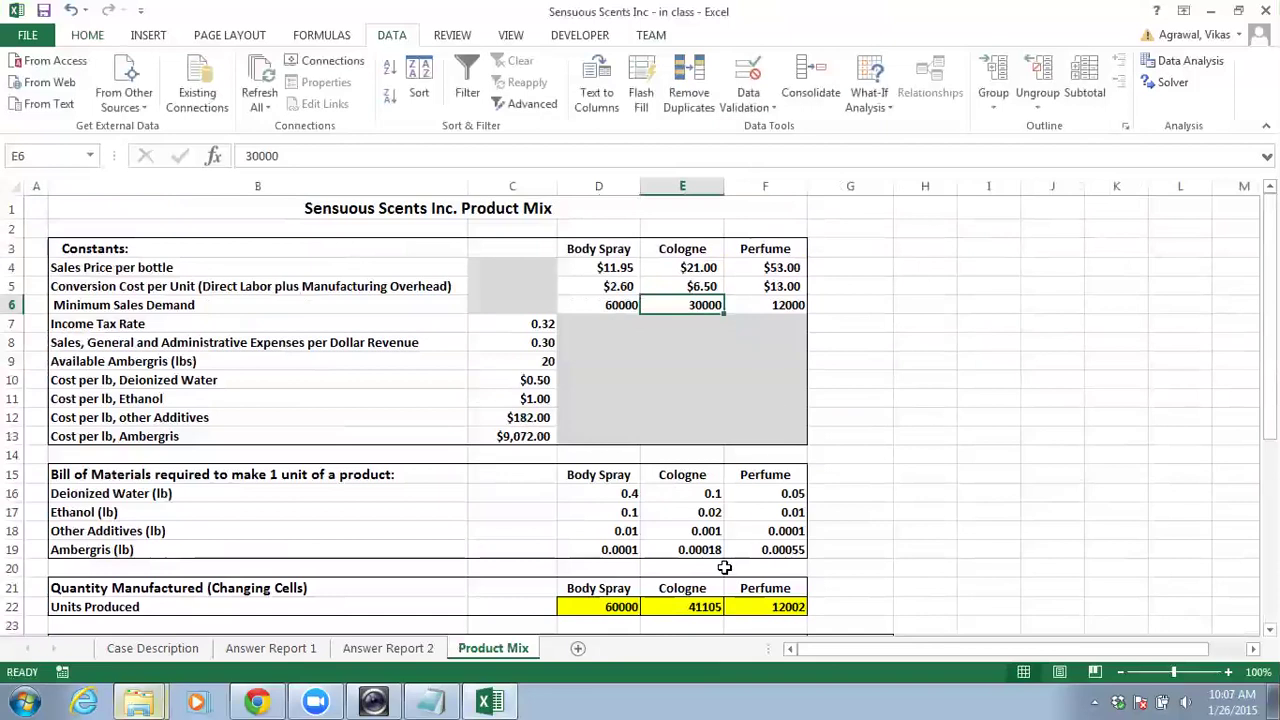
type("411")
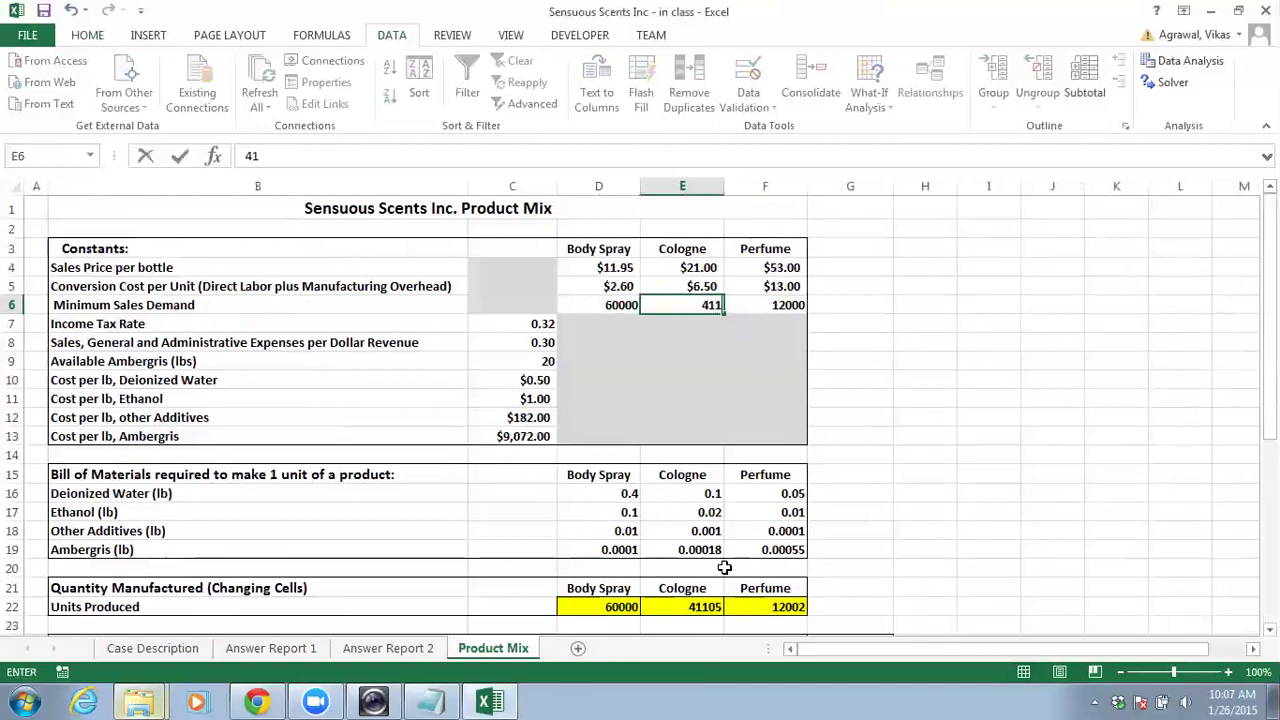
type("05")
key("Return")
scroll(903, 506, "down", 5)
left_click(516, 604)
scroll(600, 600, "up", 5)
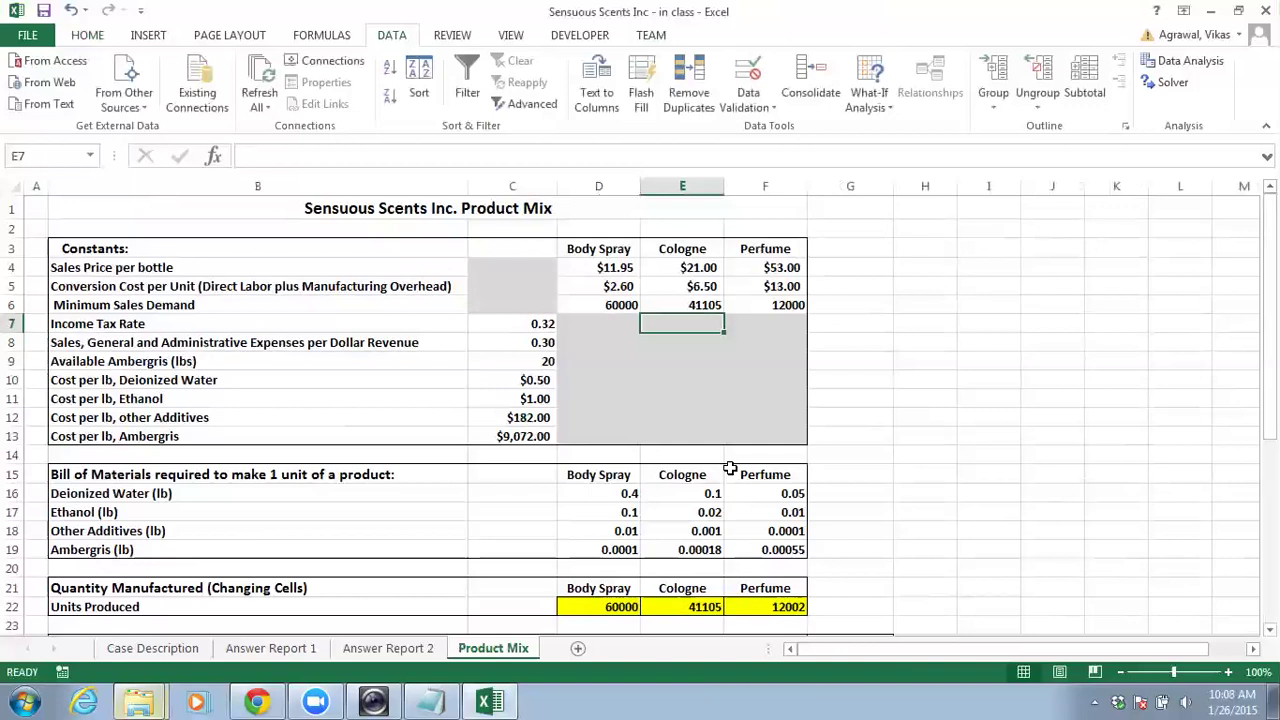
Set the Cologne minimum demand in E6 to 0
left_click(676, 305)
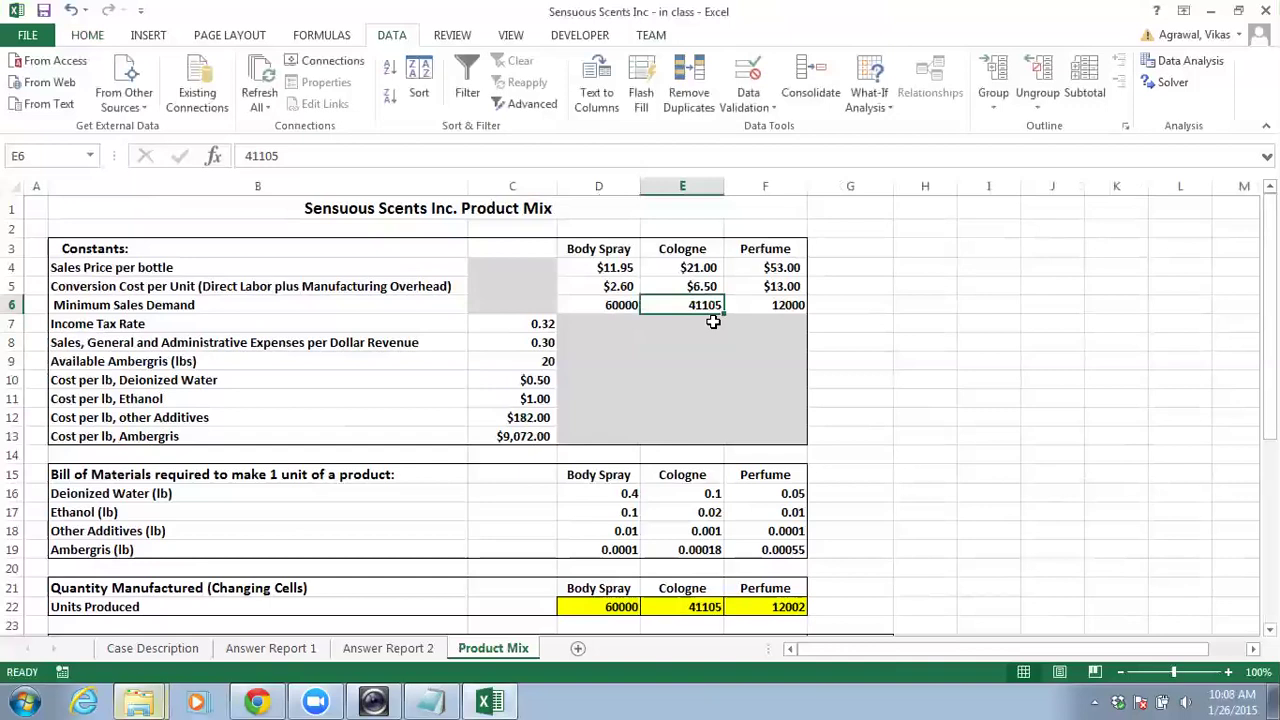
type("0")
key("Return")
scroll(777, 357, "down", 2)
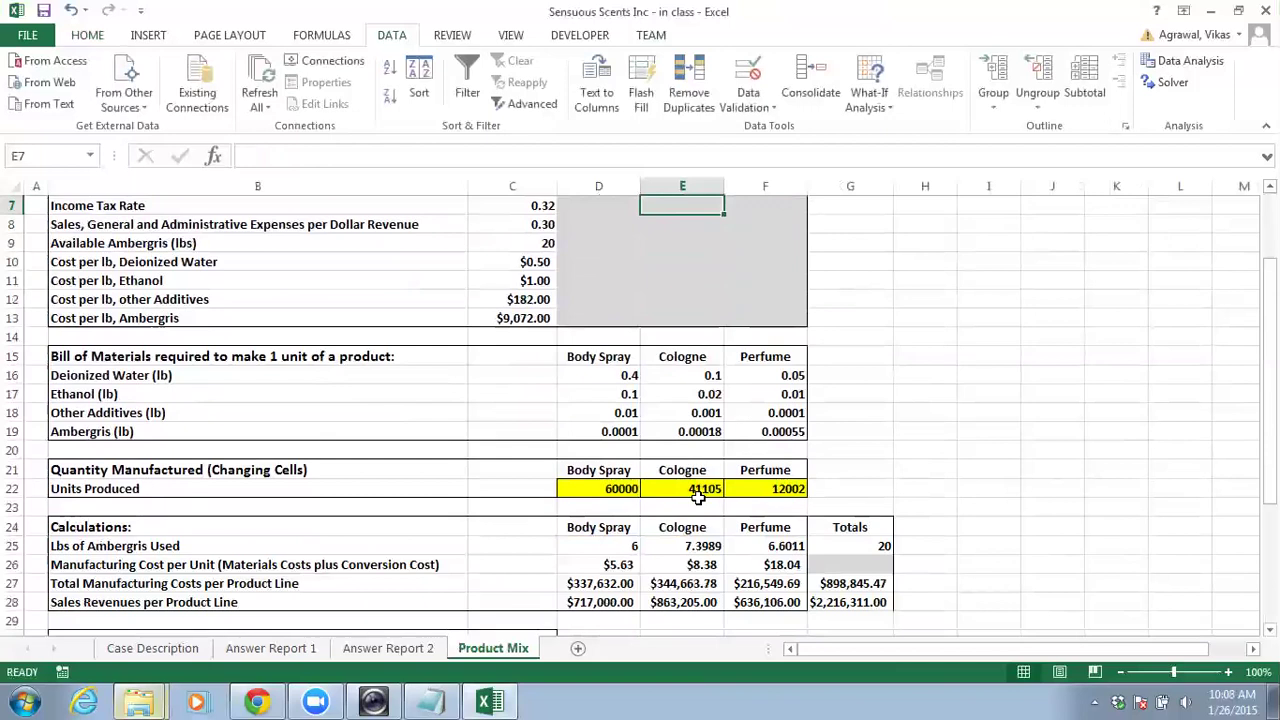
scroll(700, 495, "down", 4)
scroll(697, 487, "up", 6)
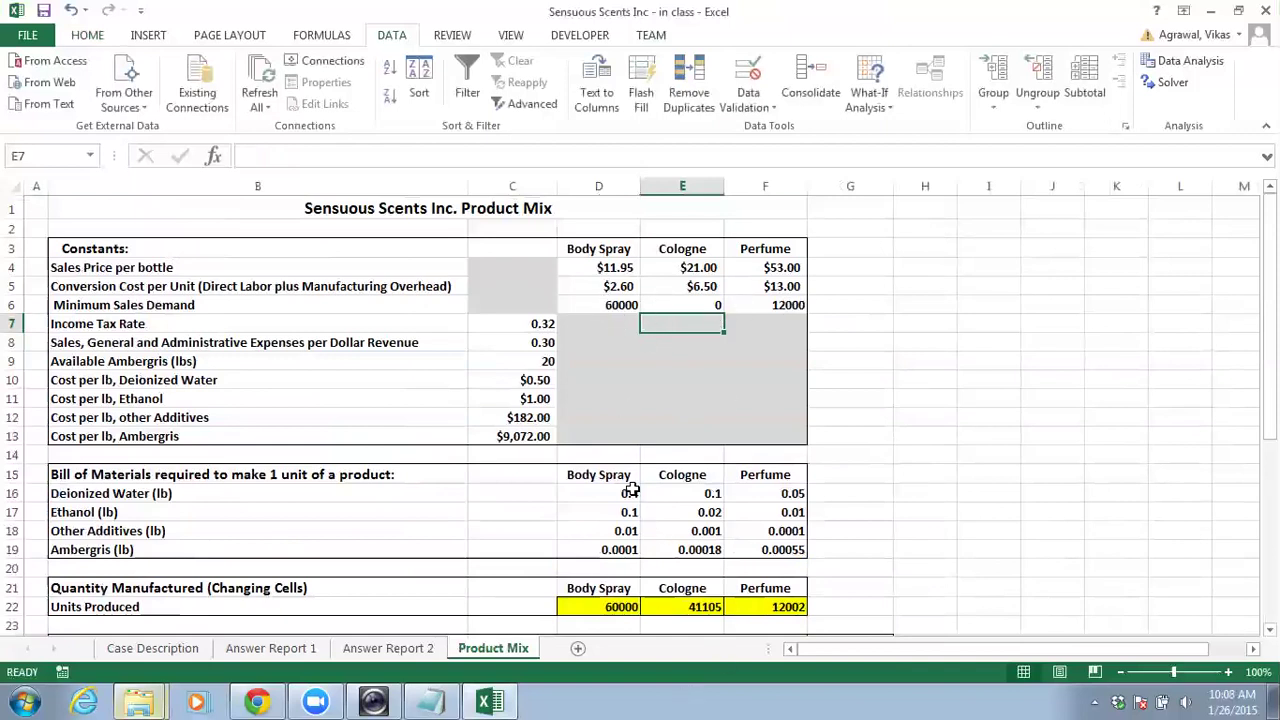
left_click(620, 310)
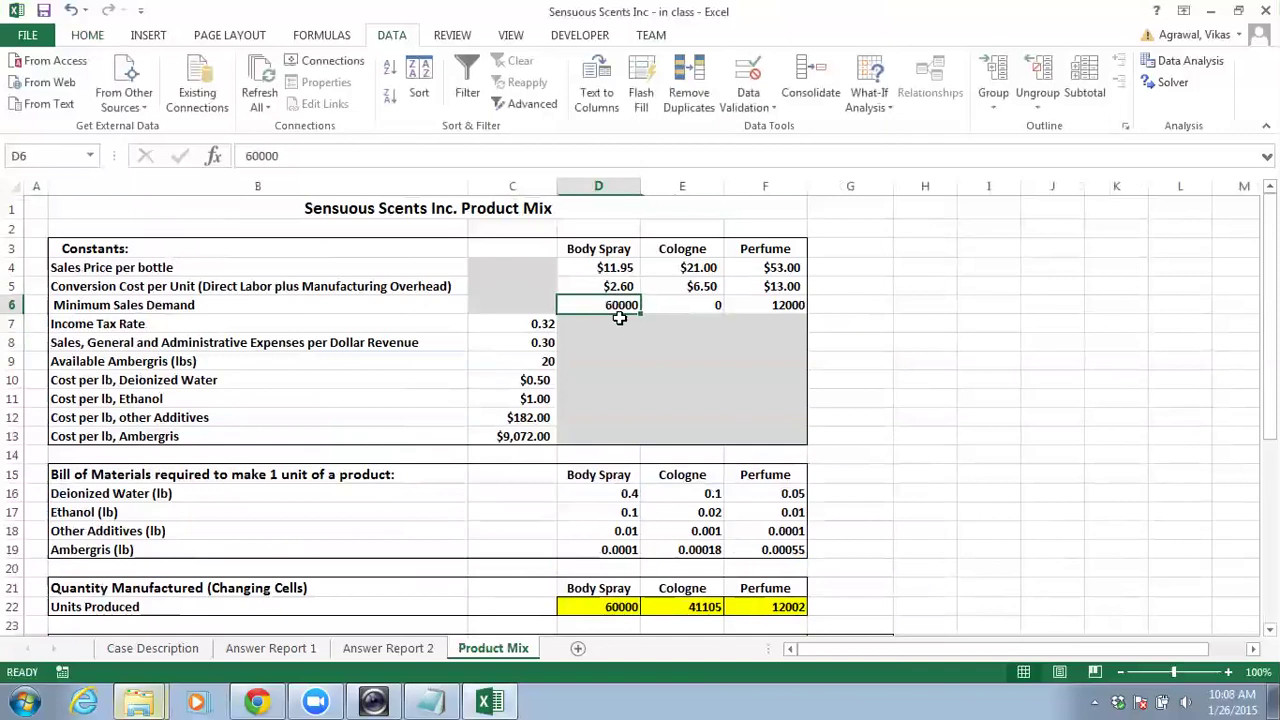
Enter 55000 in D6 for Body Spray and 25000 in E6 for Cologne minimum demand
scroll(735, 466, "down", 2)
scroll(730, 466, "up", 2)
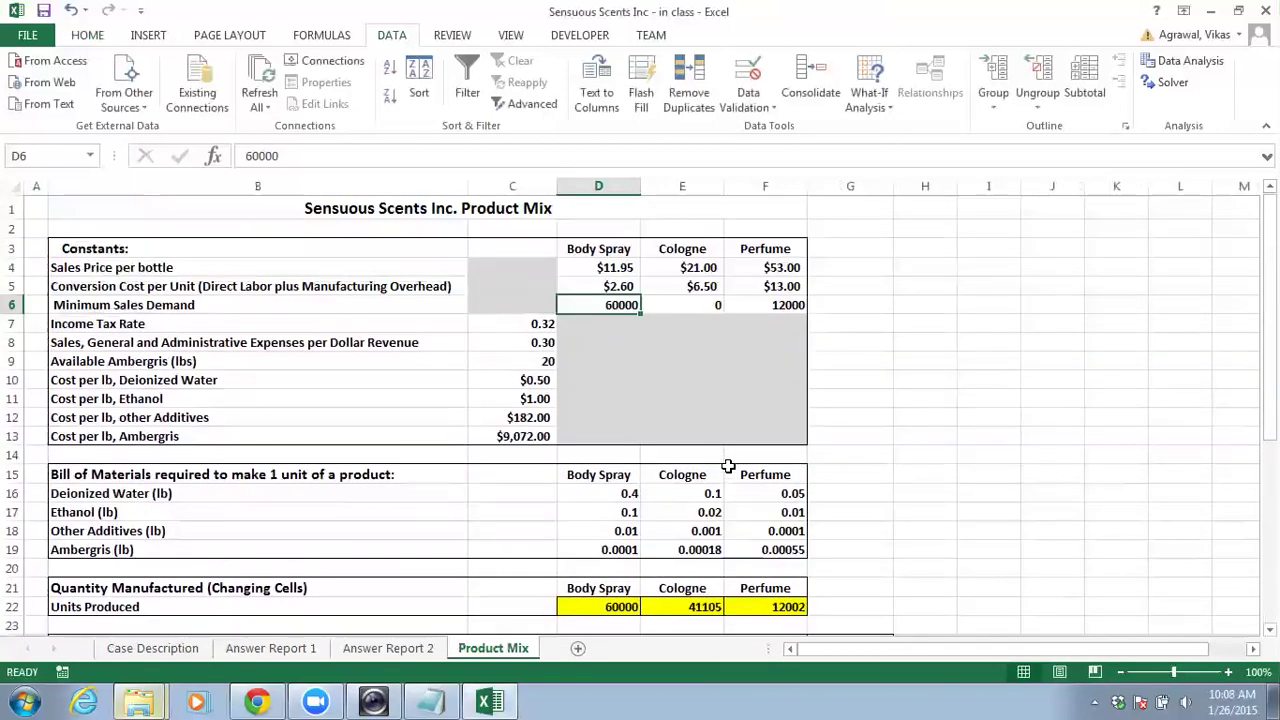
type("55000")
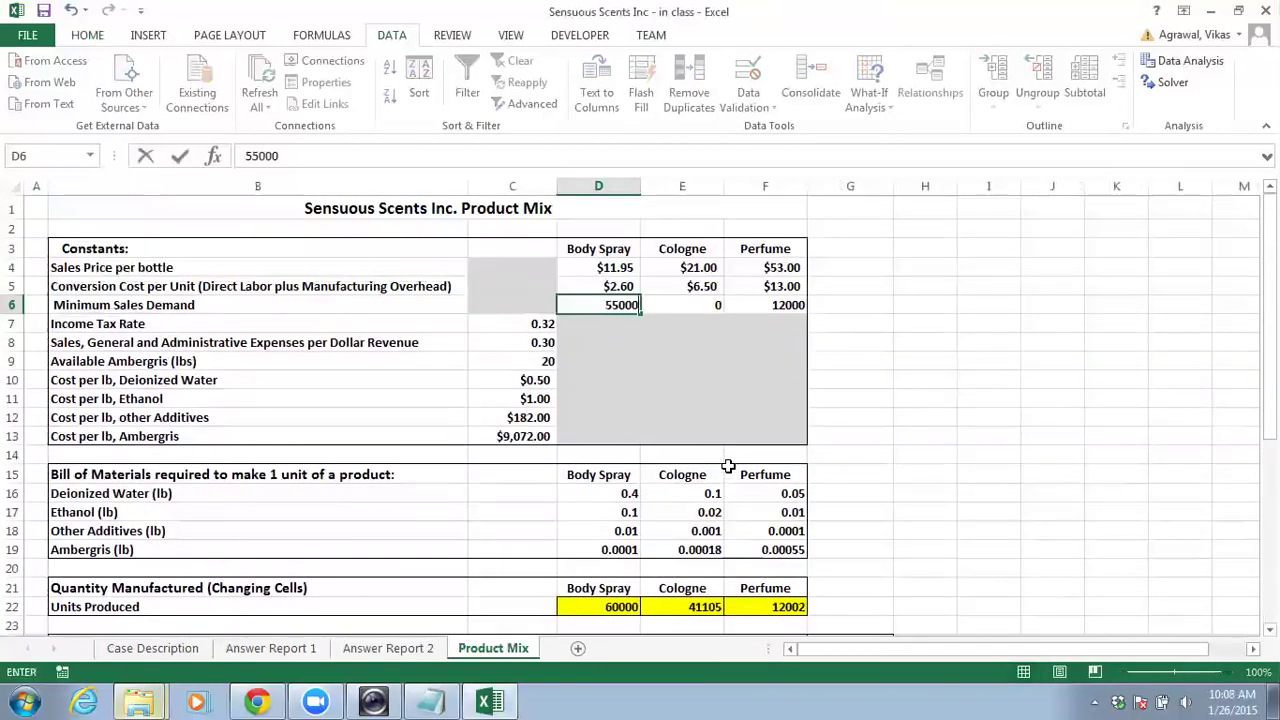
key("Return")
scroll(762, 481, "down", 1)
scroll(762, 481, "down", 1)
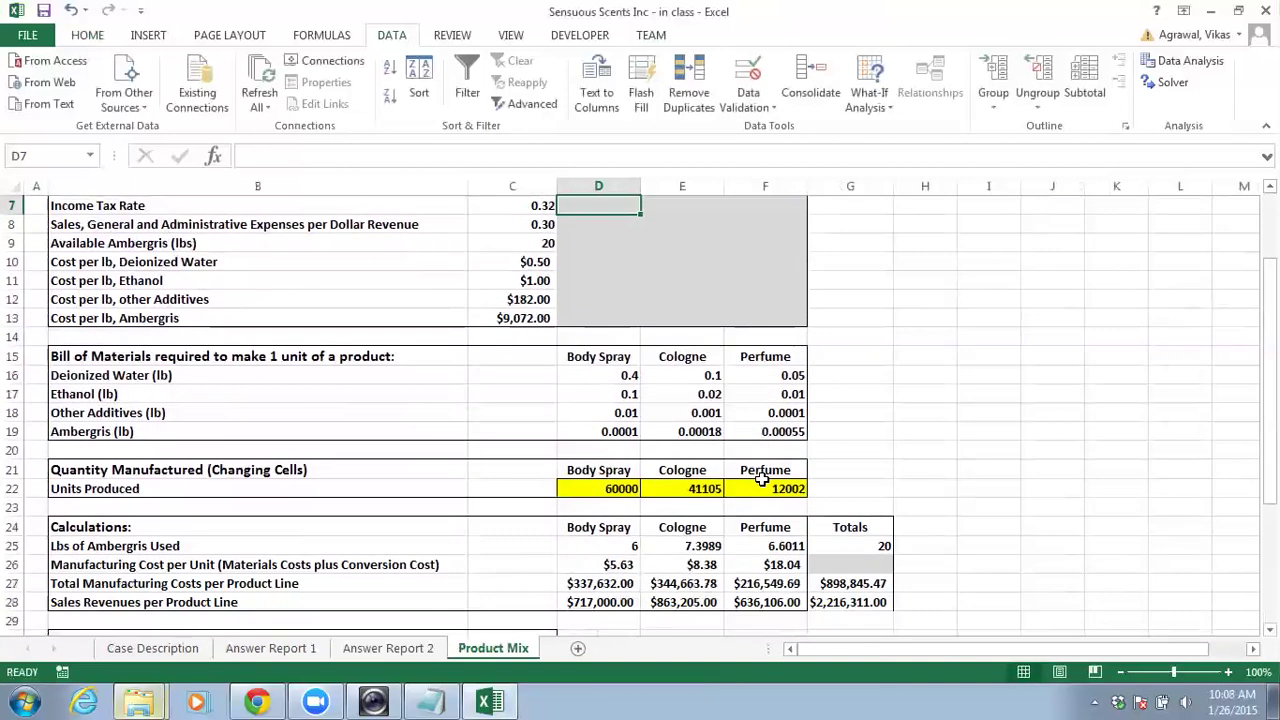
scroll(765, 480, "up", 2)
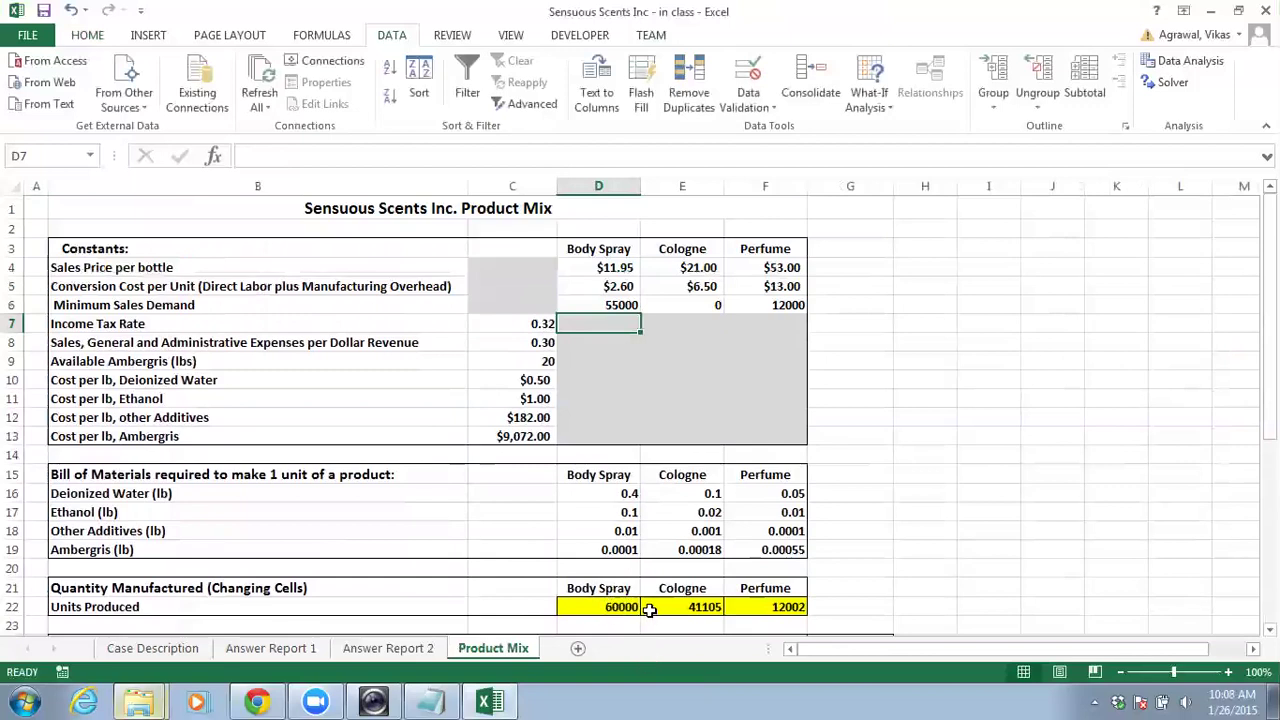
left_click(700, 311)
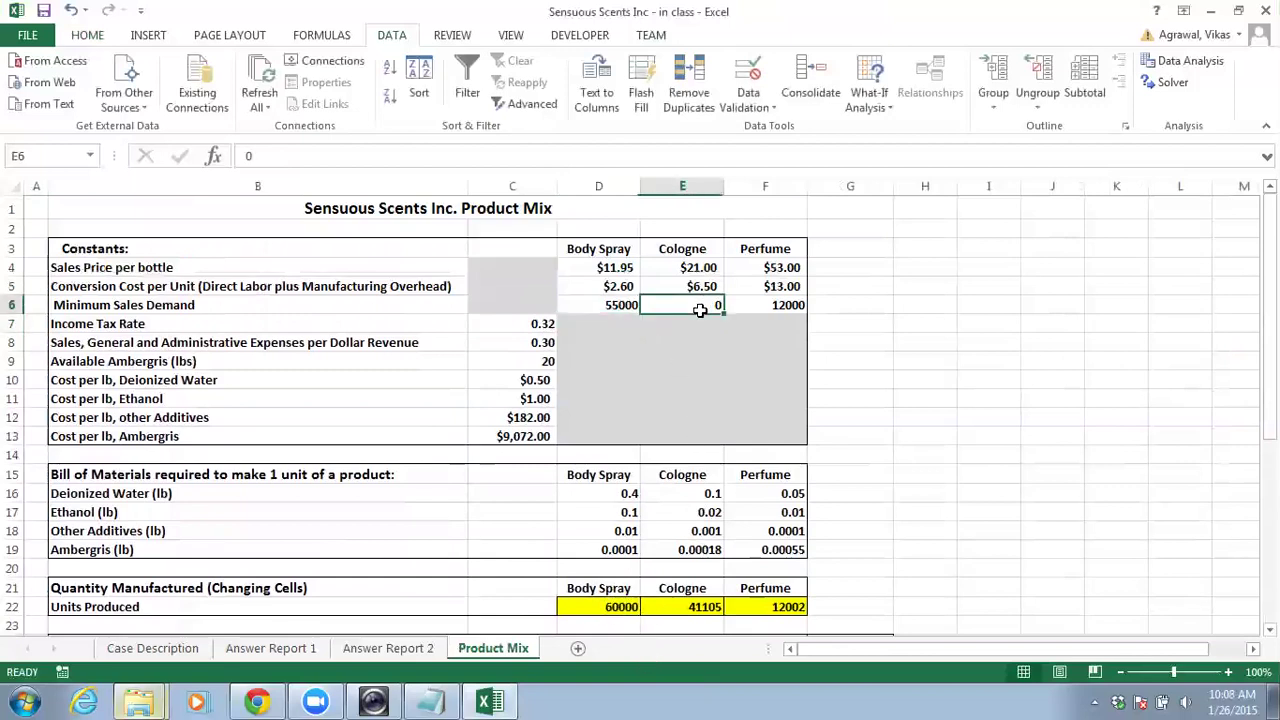
type("25000")
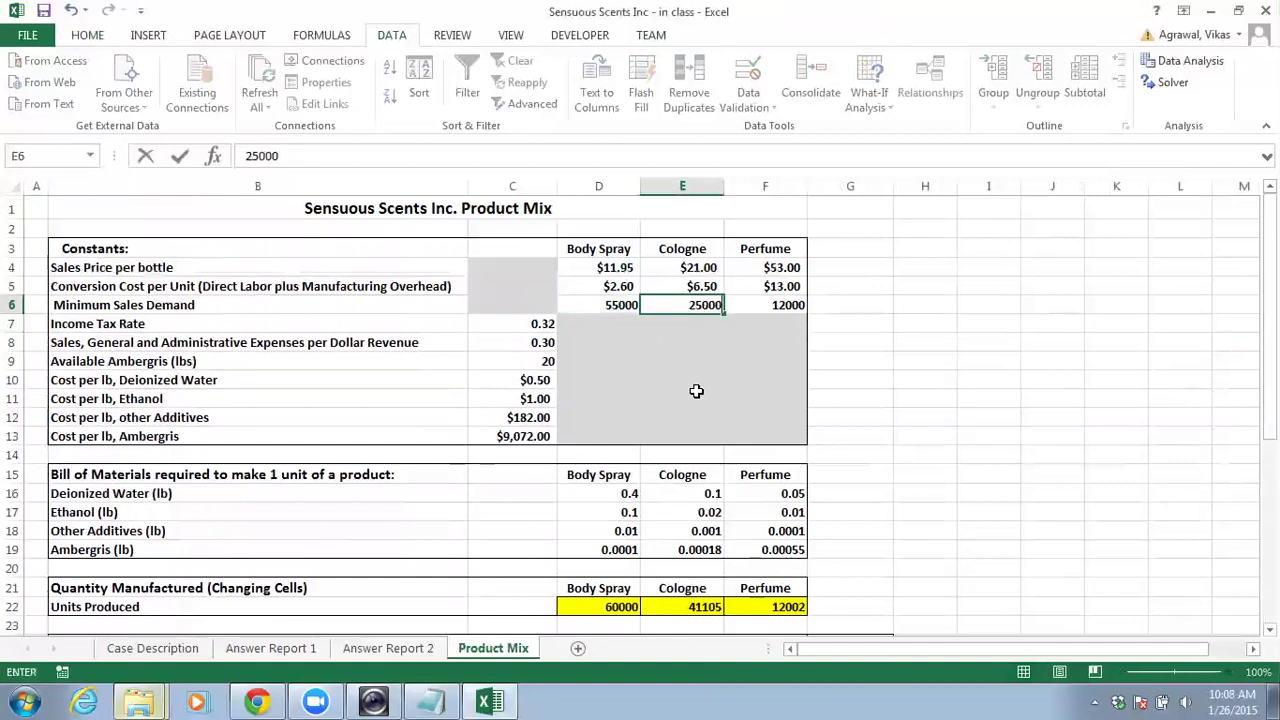
left_click(899, 363)
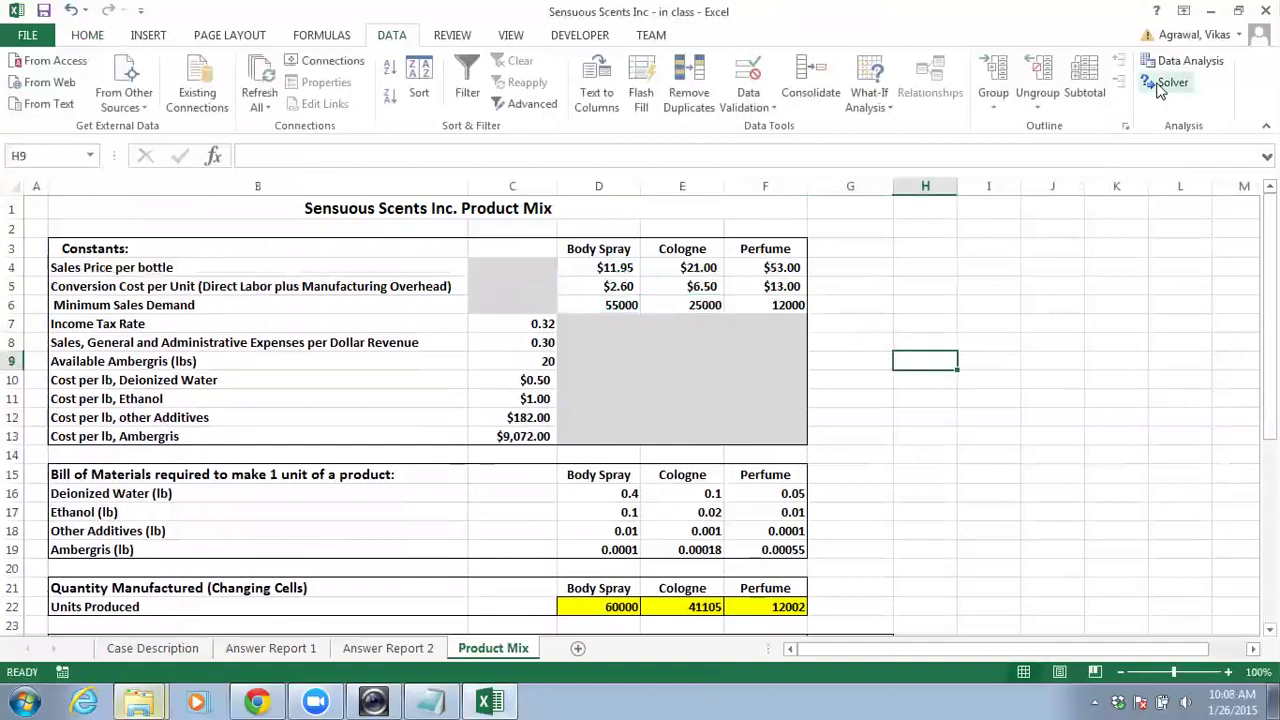
Re-run Solver on the revised model and generate Answer Report 3 (55001, 43870, 12006 units)
left_click(1160, 84)
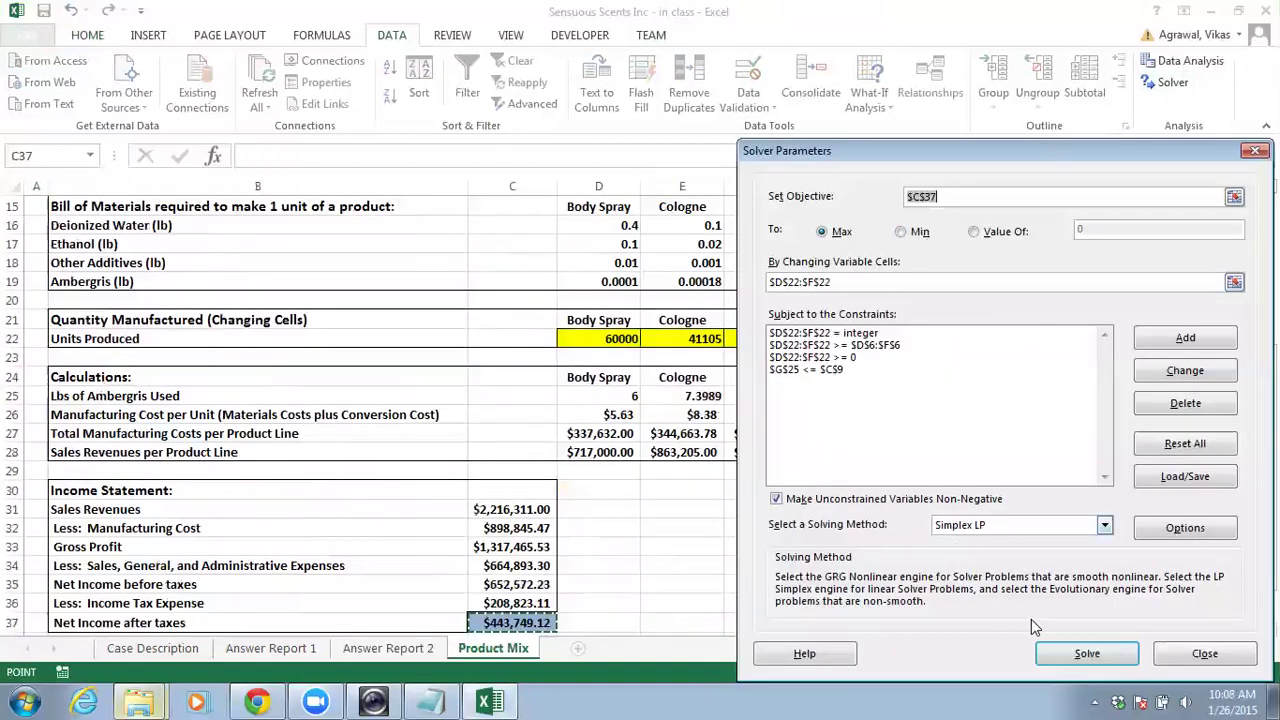
left_click(1085, 651)
left_click(745, 254)
left_click(480, 376)
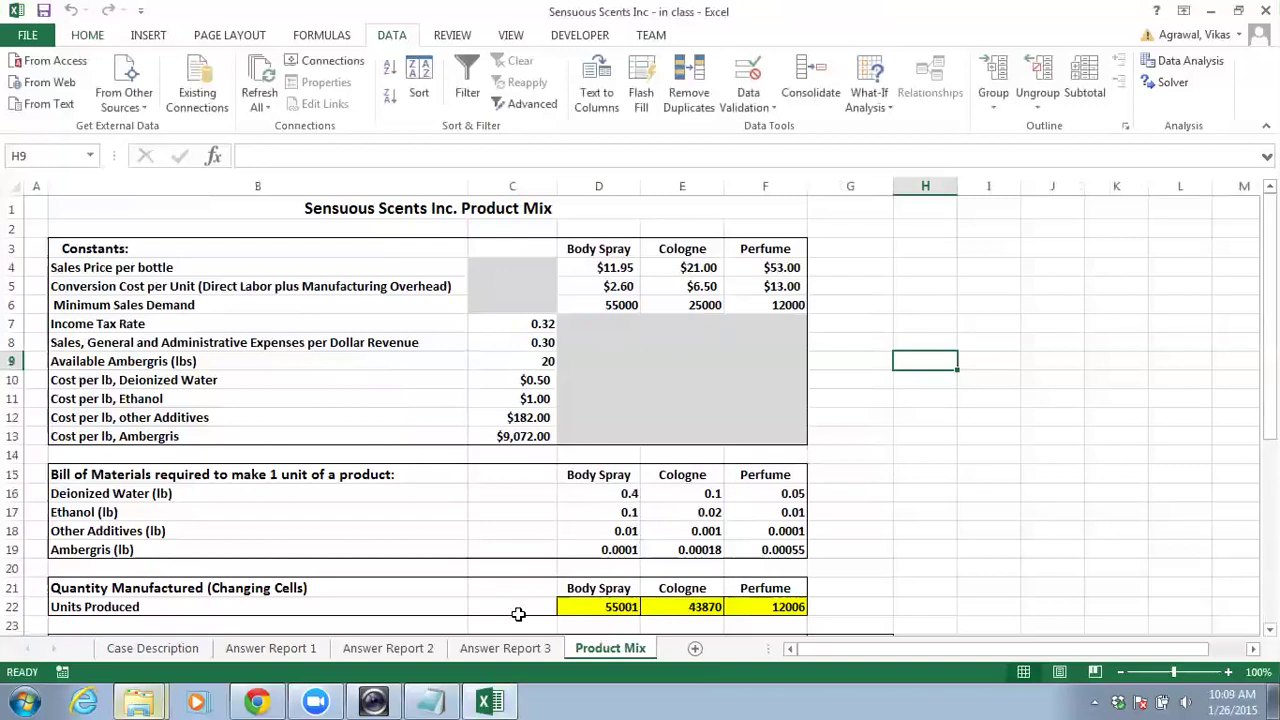
left_click(506, 648)
Review Answer Report 3's constraints: Ambergris and Perfume binding, Body Spray slack 1, Cologne slack 18870
scroll(649, 412, "down", 2)
scroll(649, 412, "down", 2)
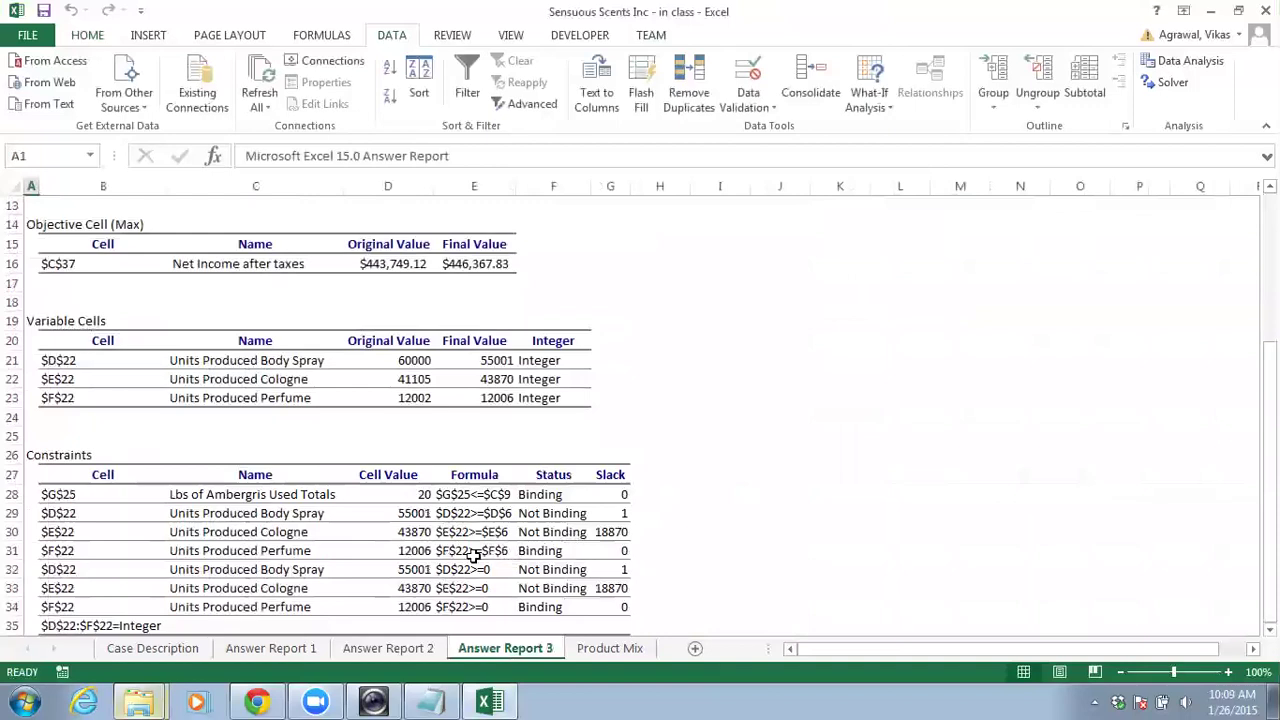
left_click(610, 648)
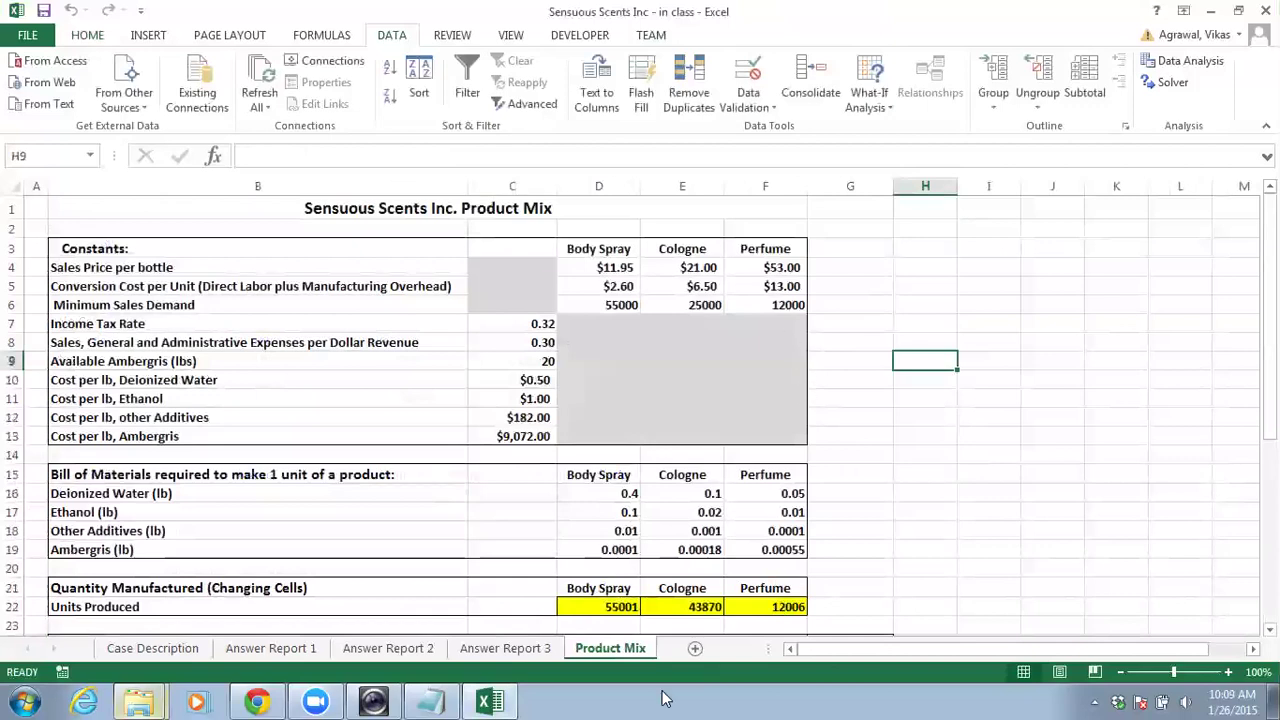
left_click(487, 648)
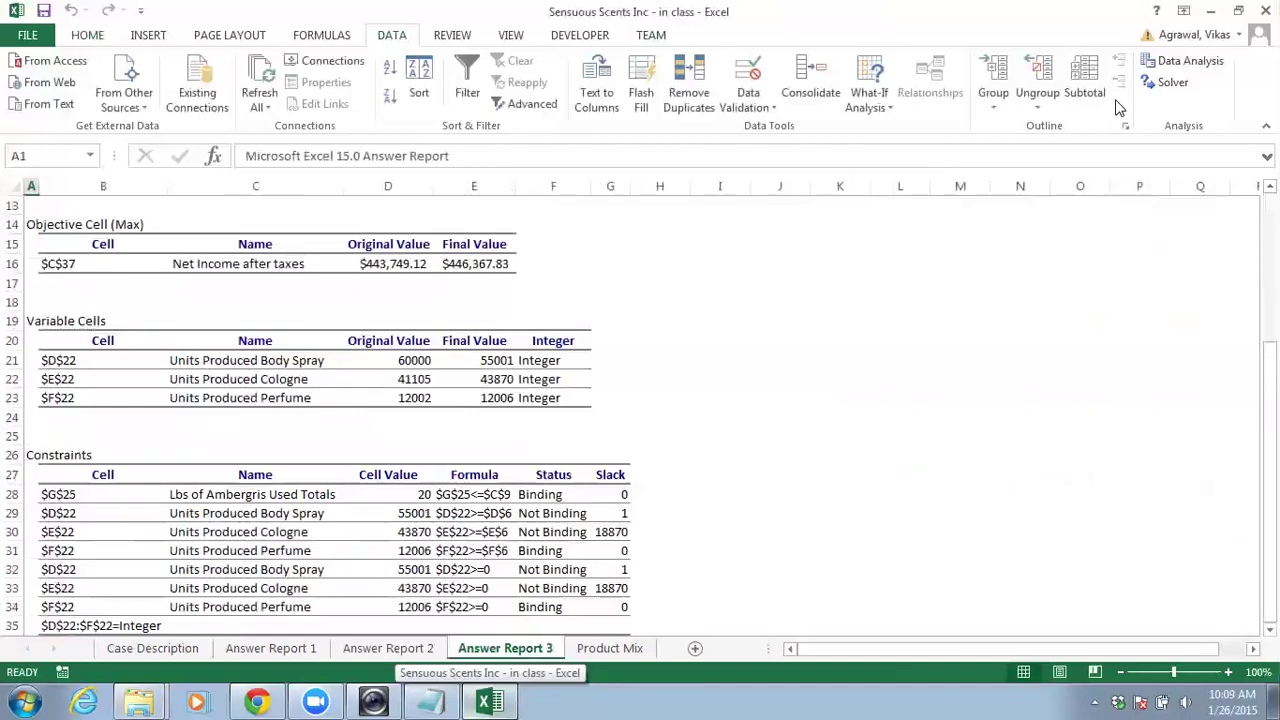
left_click(1167, 82)
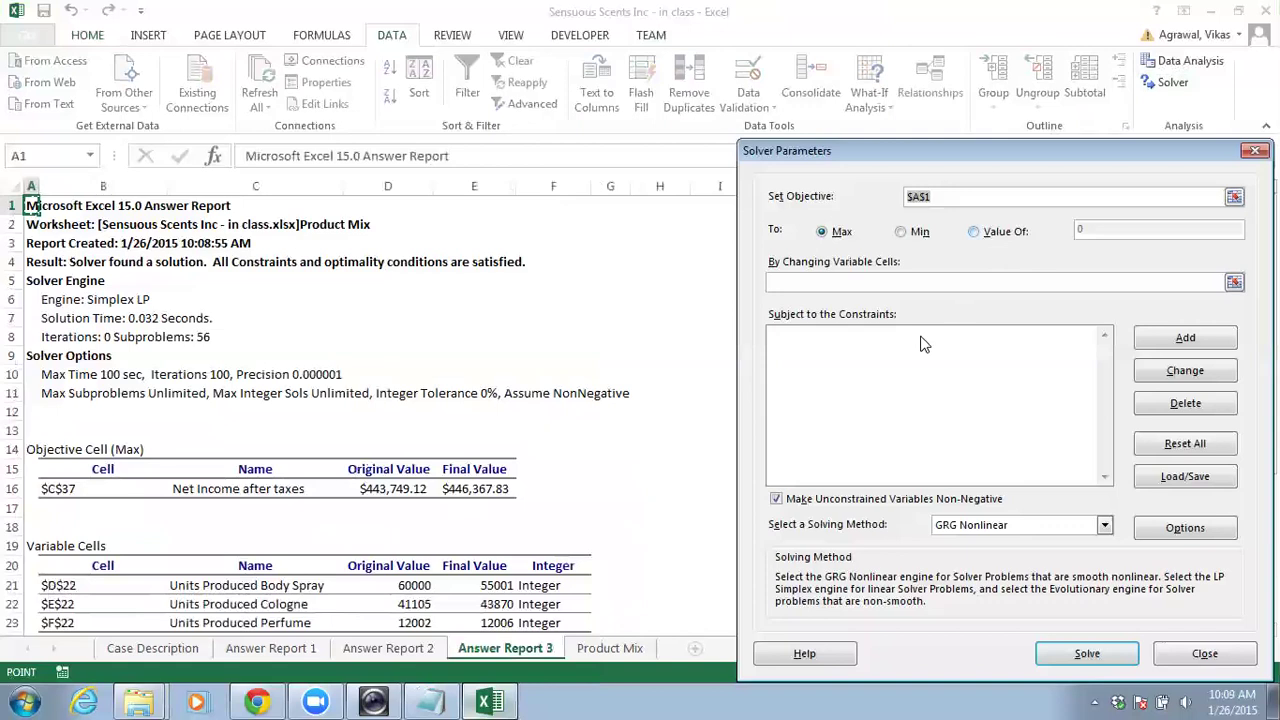
left_click_drag(982, 154, 676, 118)
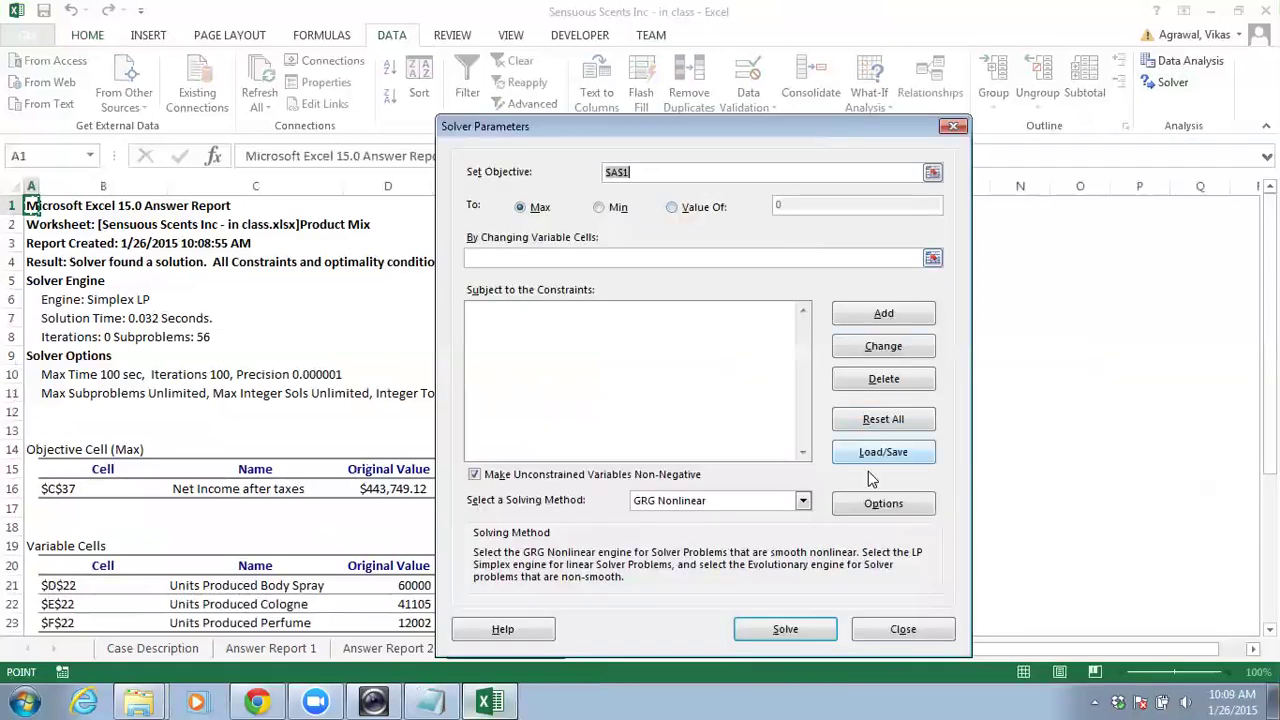
left_click(880, 498)
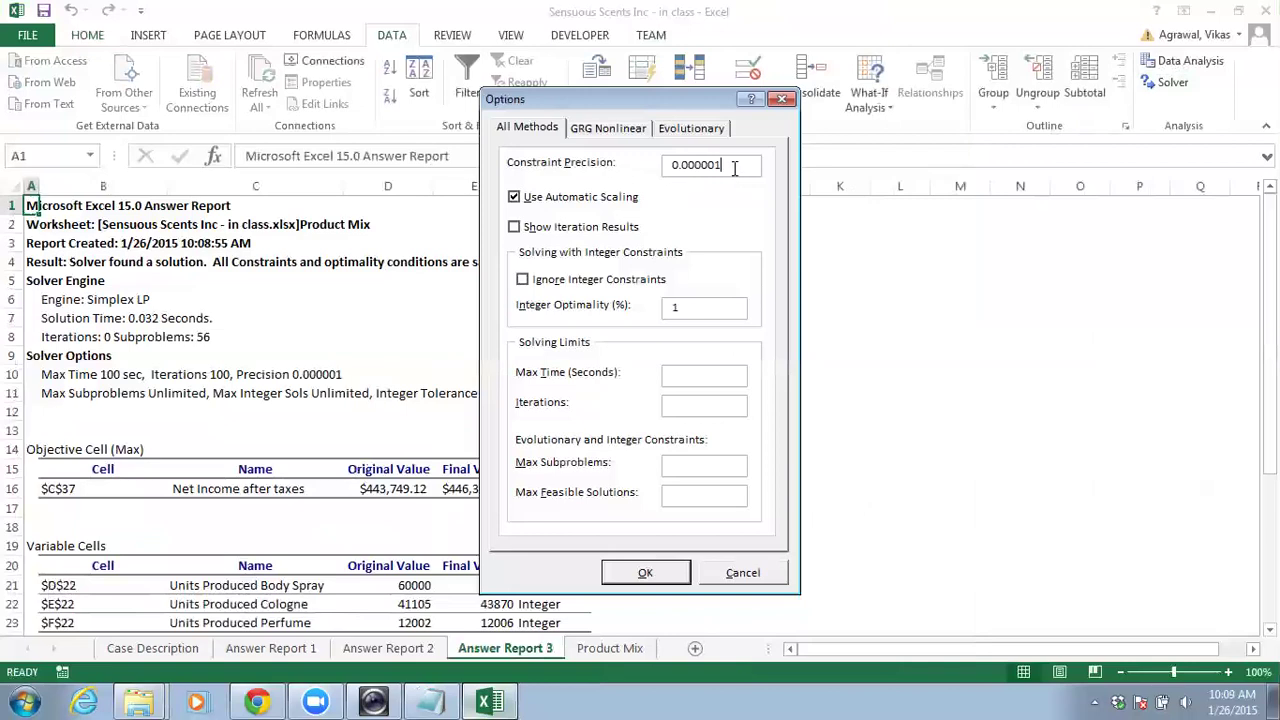
left_click_drag(734, 168, 651, 166)
left_click(742, 573)
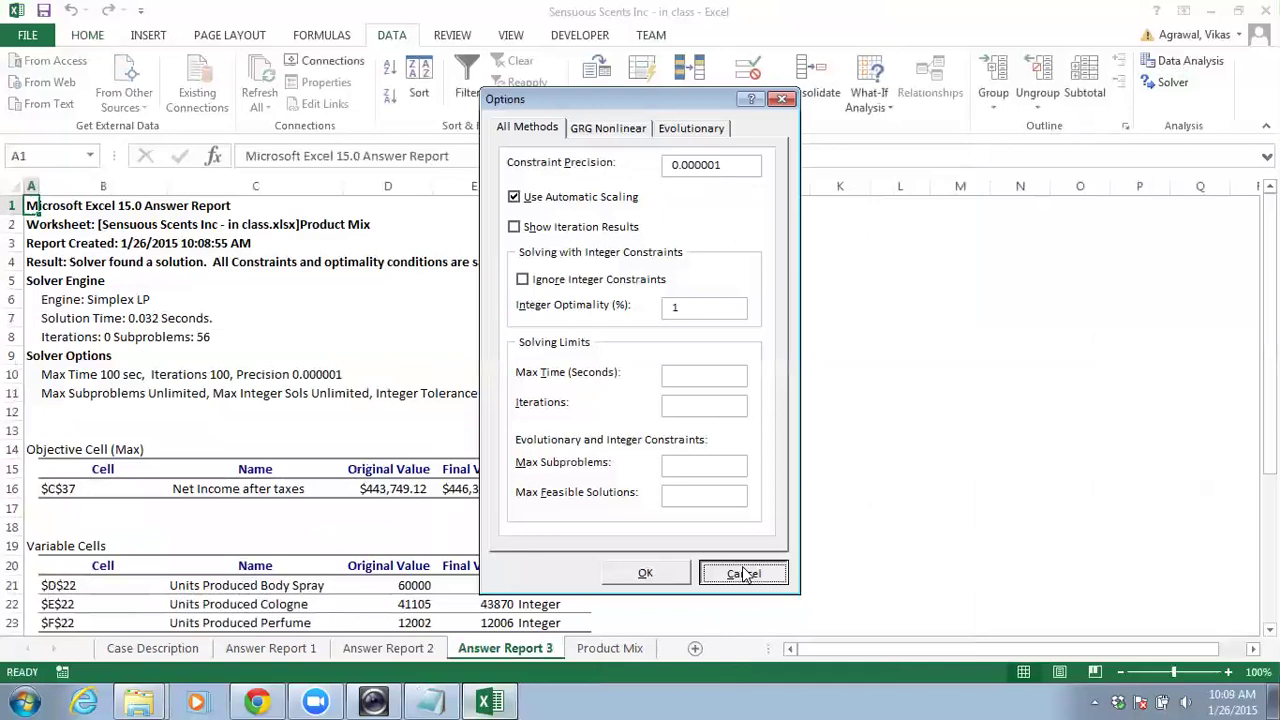
left_click(742, 573)
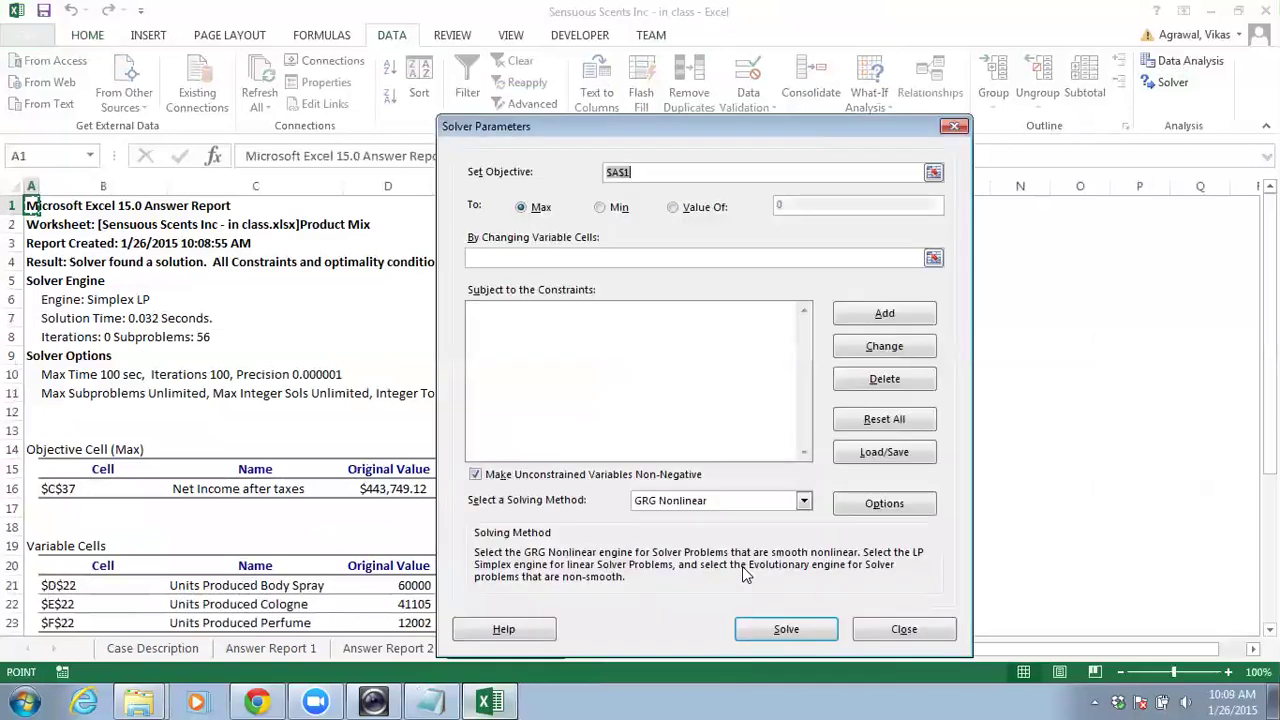
left_click(903, 632)
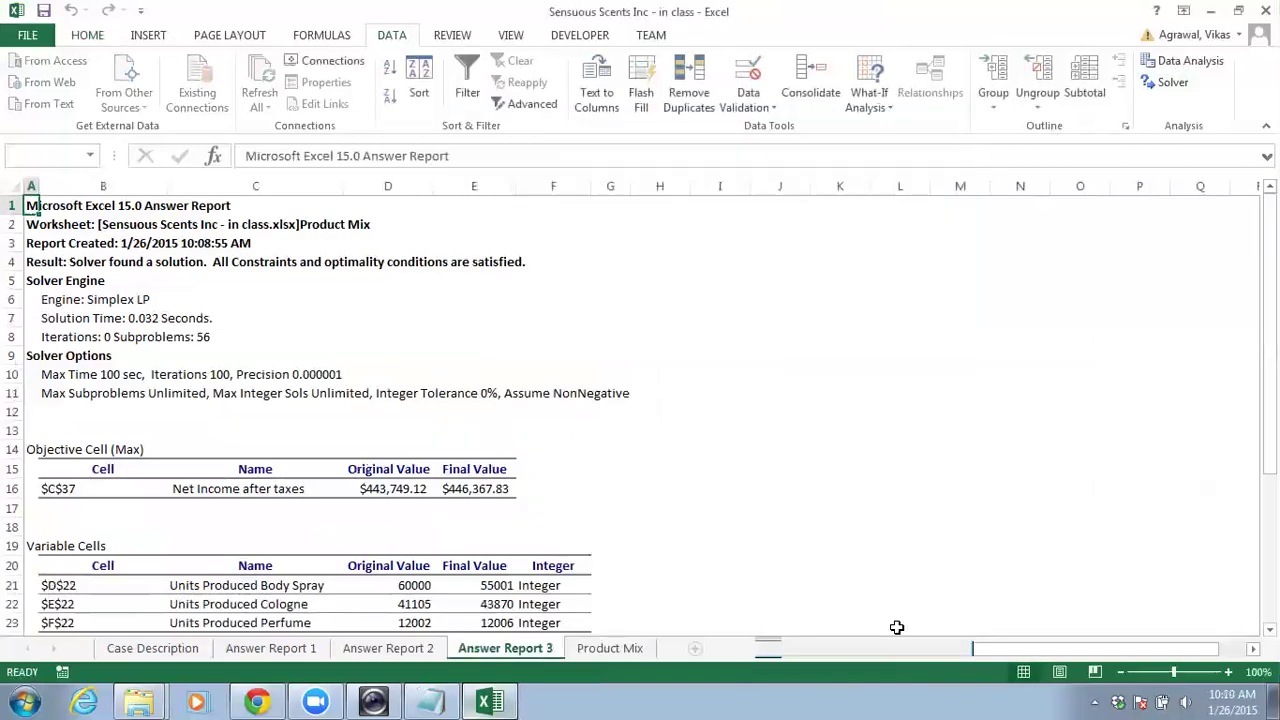
Compare Answer Report 2's net income of $443,749.12 against Answer Report 3's
scroll(894, 380, "down", 4)
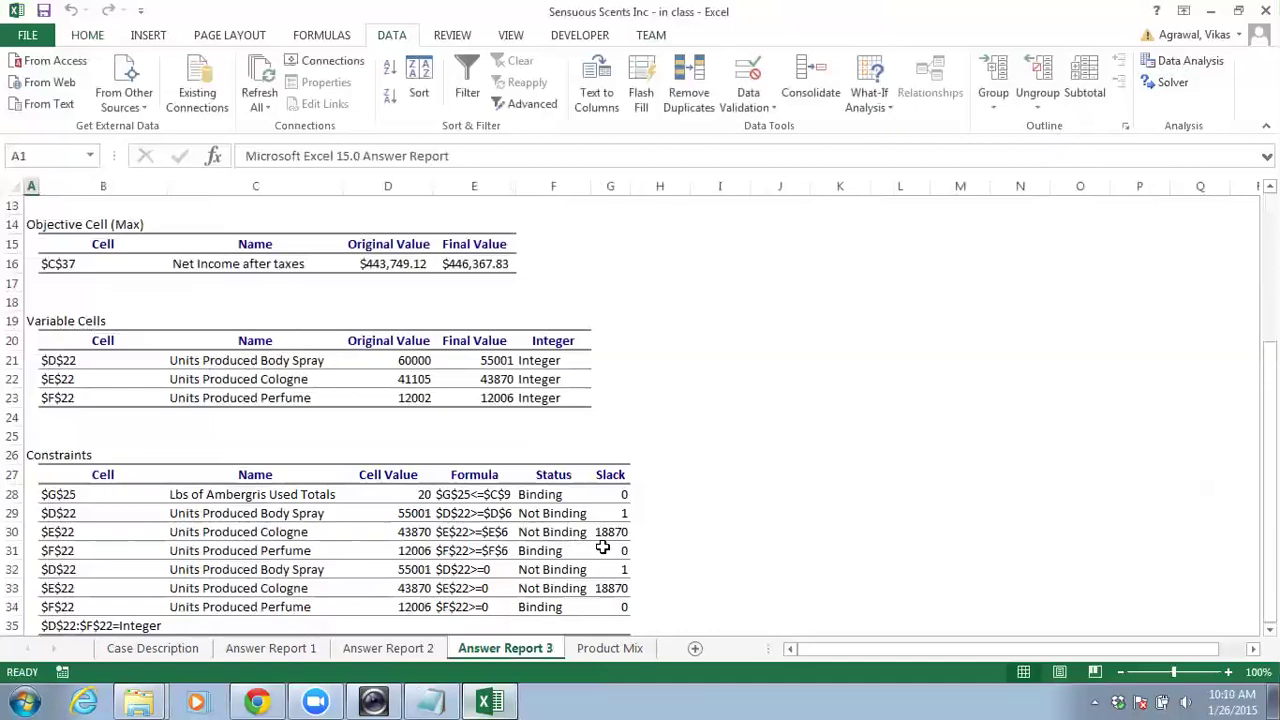
scroll(594, 486, "up", 4)
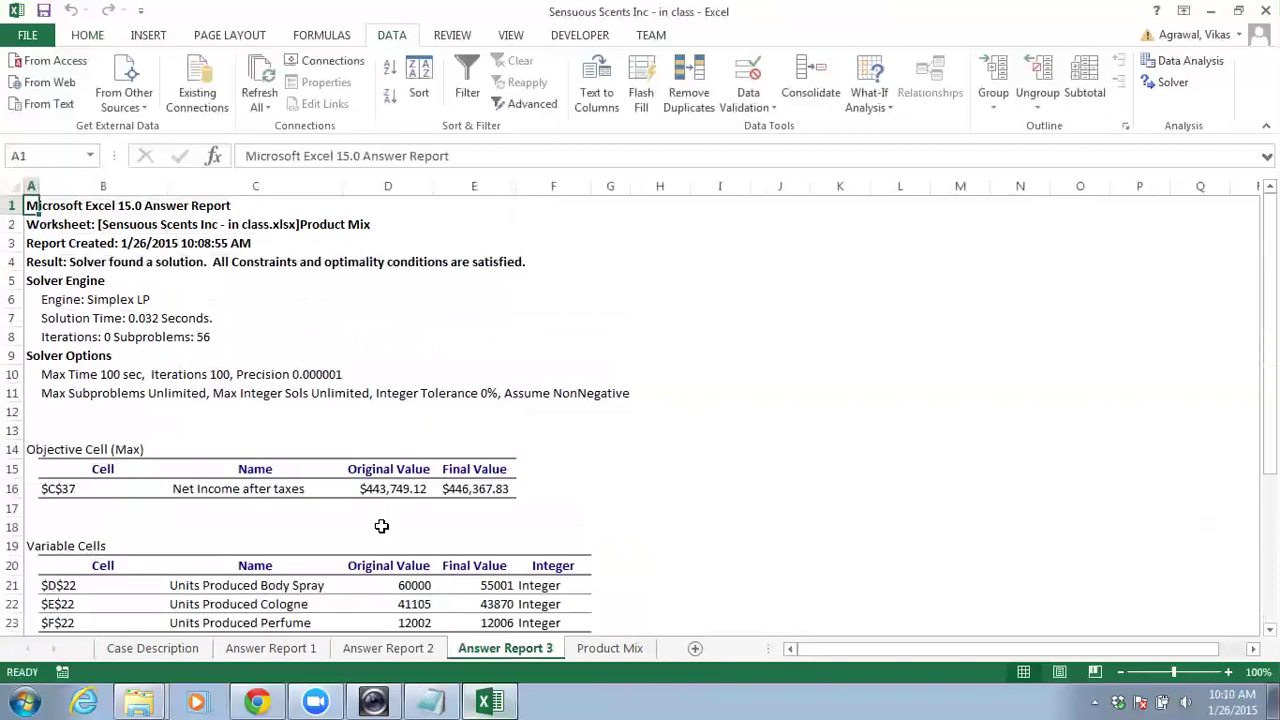
left_click(388, 648)
scroll(618, 501, "down", 2)
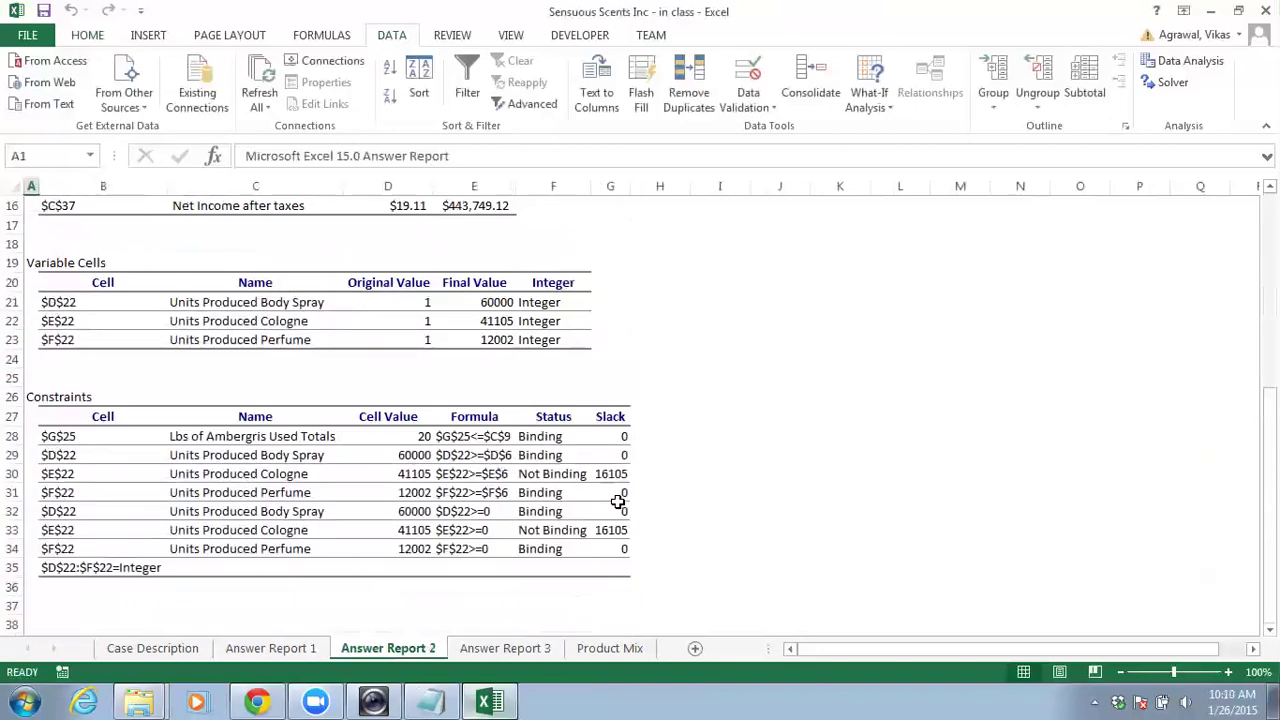
scroll(618, 501, "up", 5)
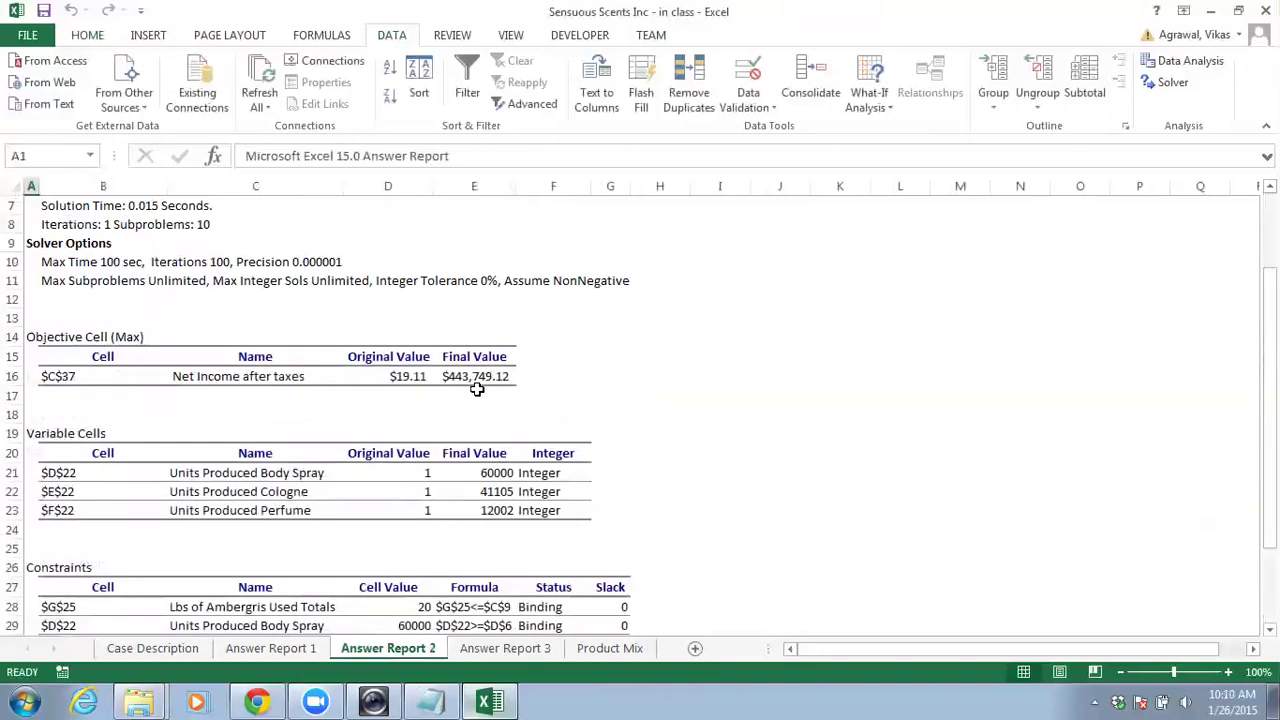
left_click(497, 650)
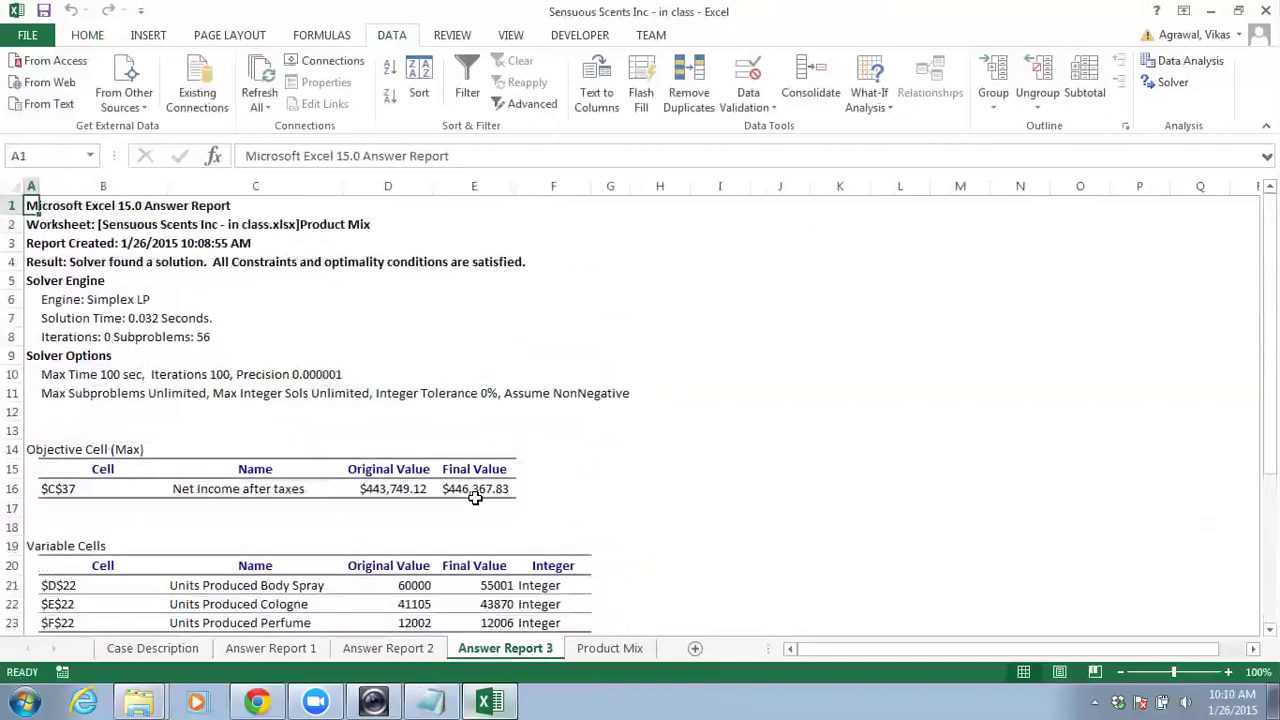
Highlight Answer Report 3's final net income of $446,367.83, then return to Product Mix
left_click(525, 489)
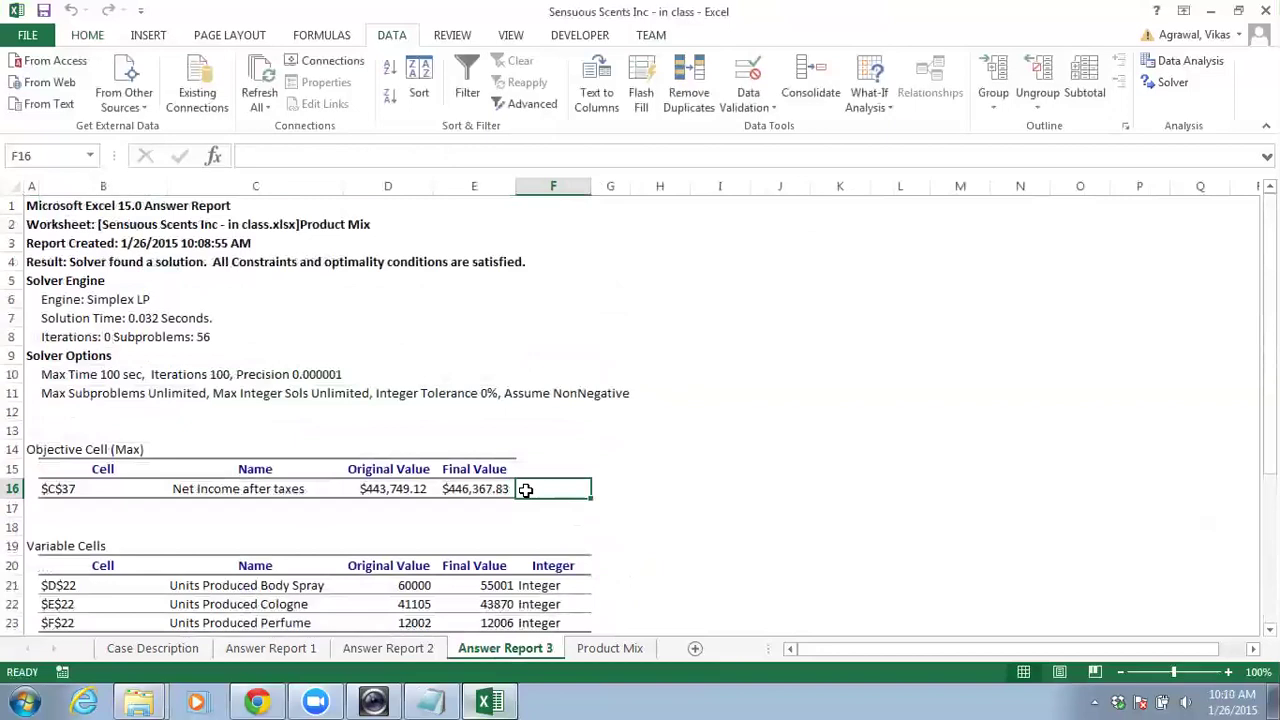
scroll(525, 489, "down", 1)
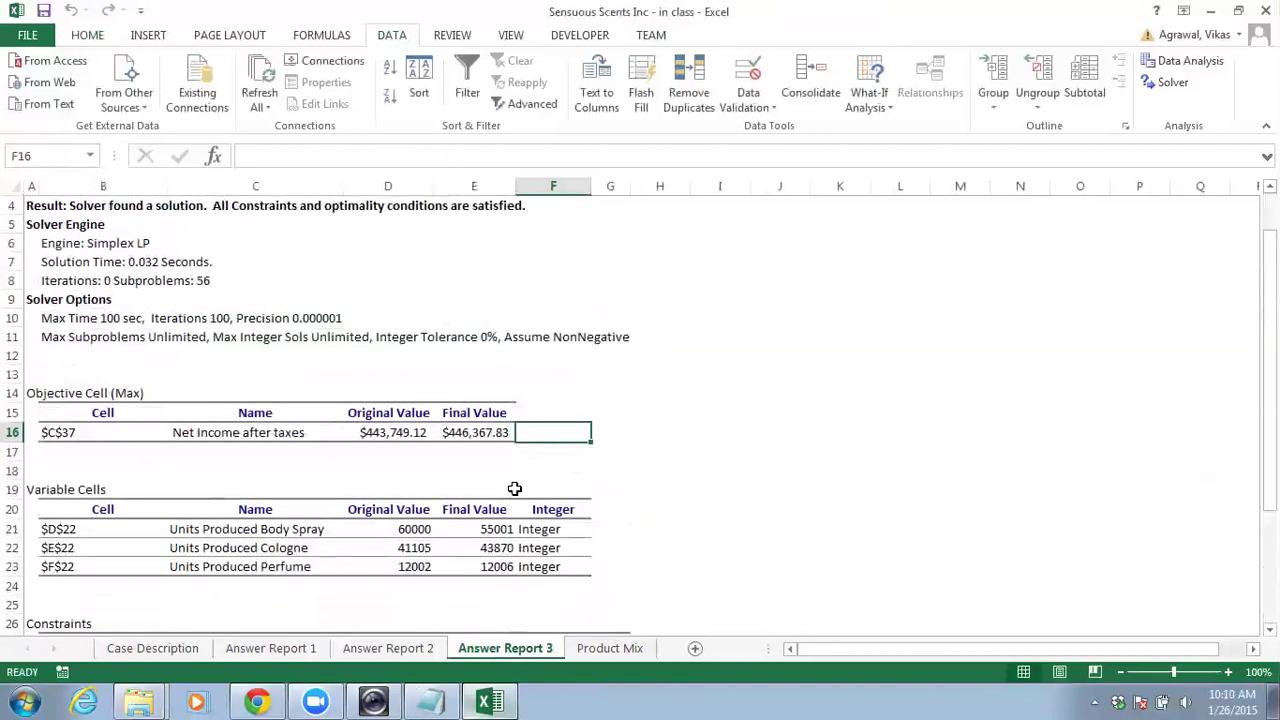
left_click(476, 430)
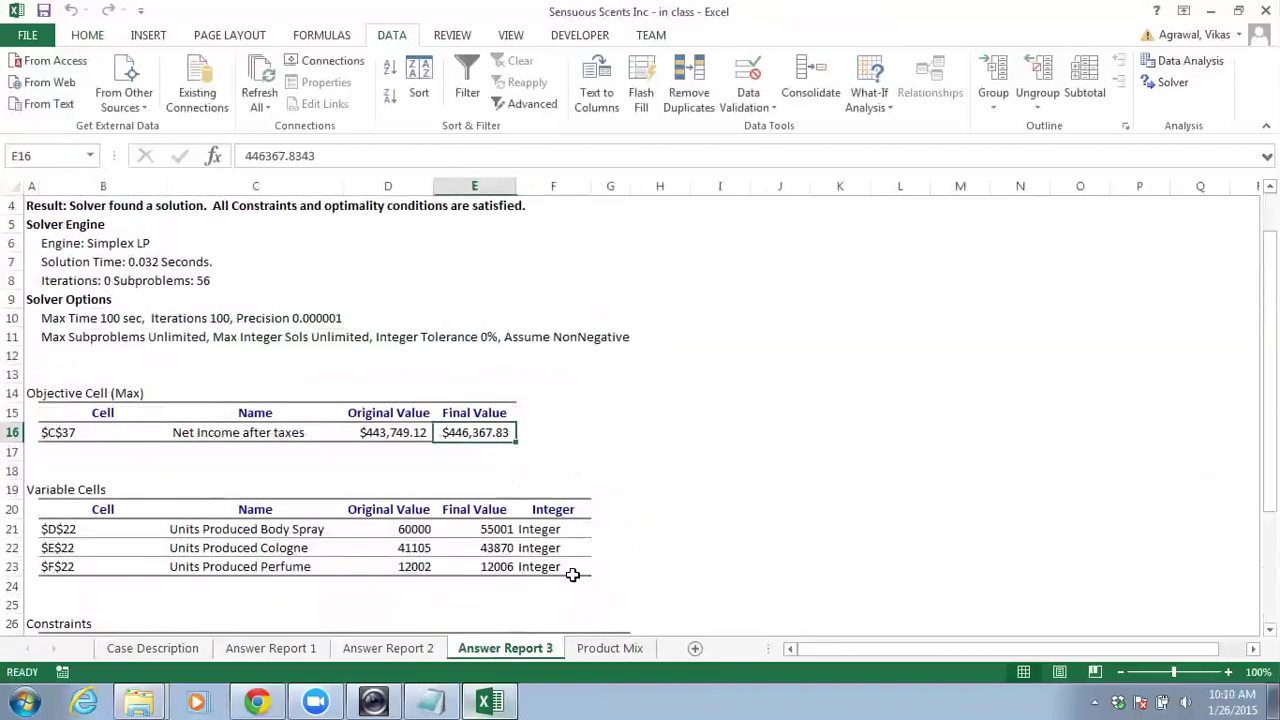
left_click(607, 648)
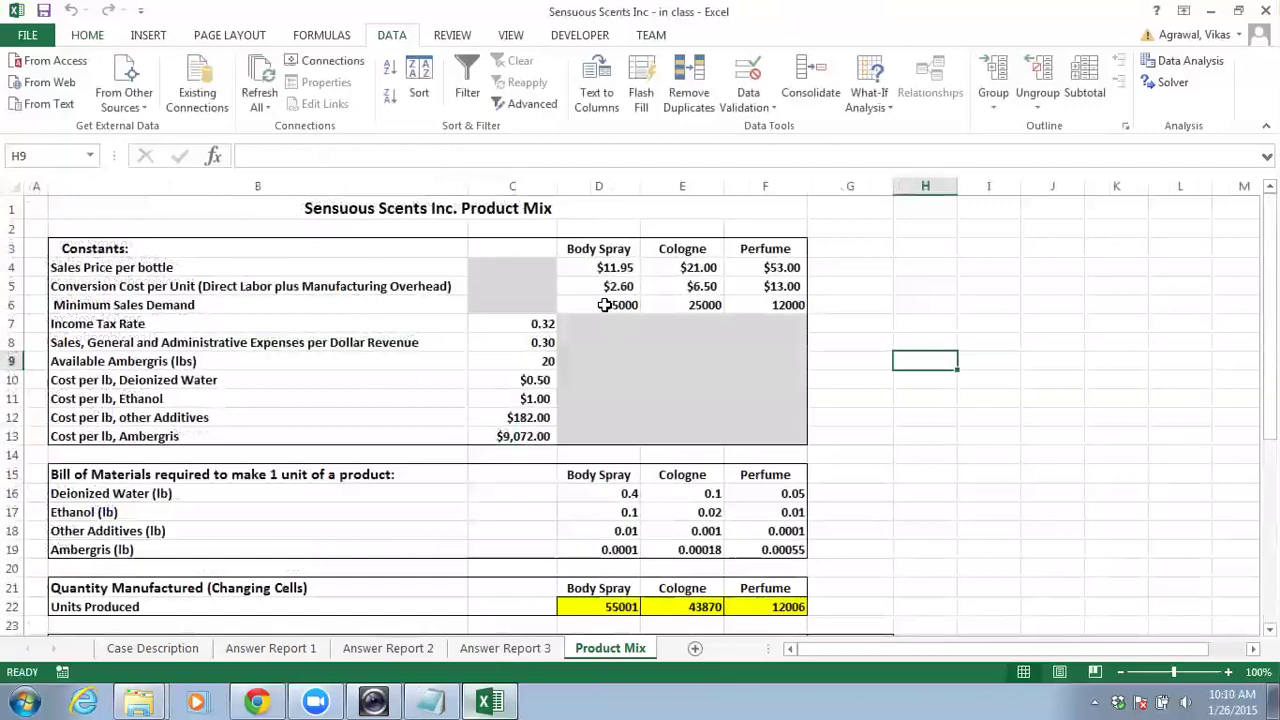
left_click(604, 606)
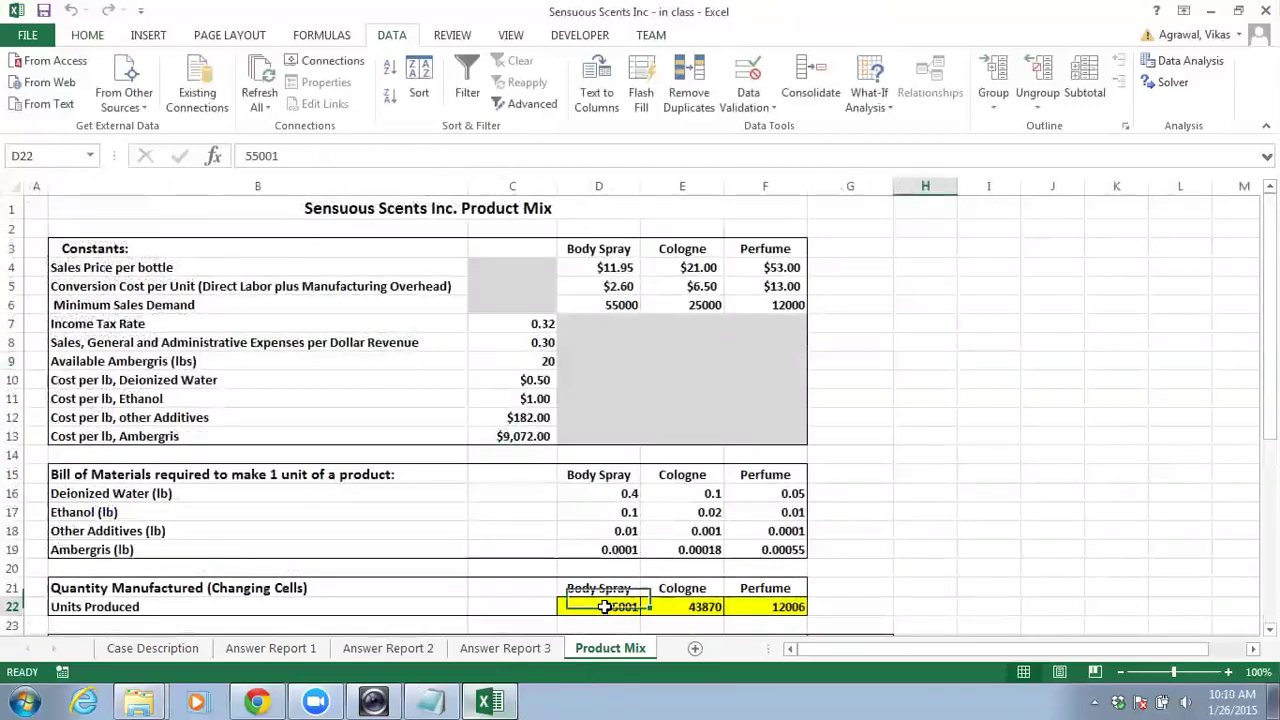
left_click(595, 306)
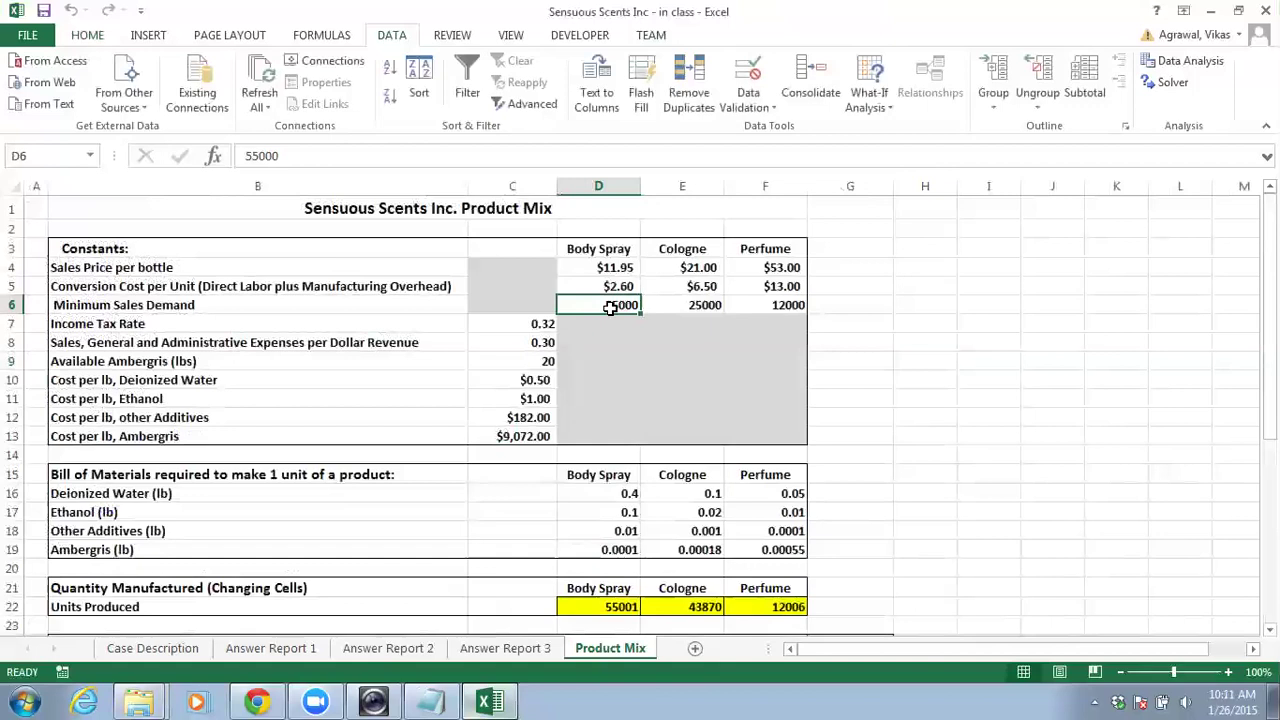
scroll(708, 444, "down", 1)
scroll(708, 444, "up", 1)
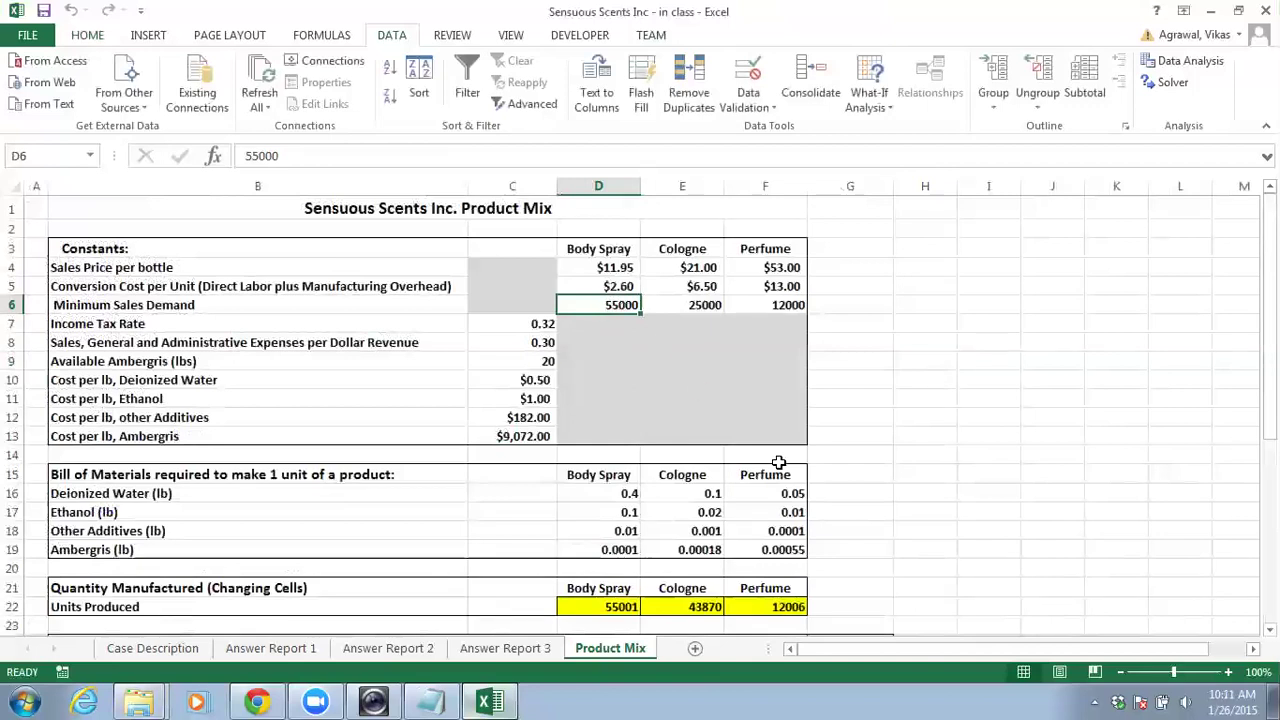
scroll(778, 462, "down", 1)
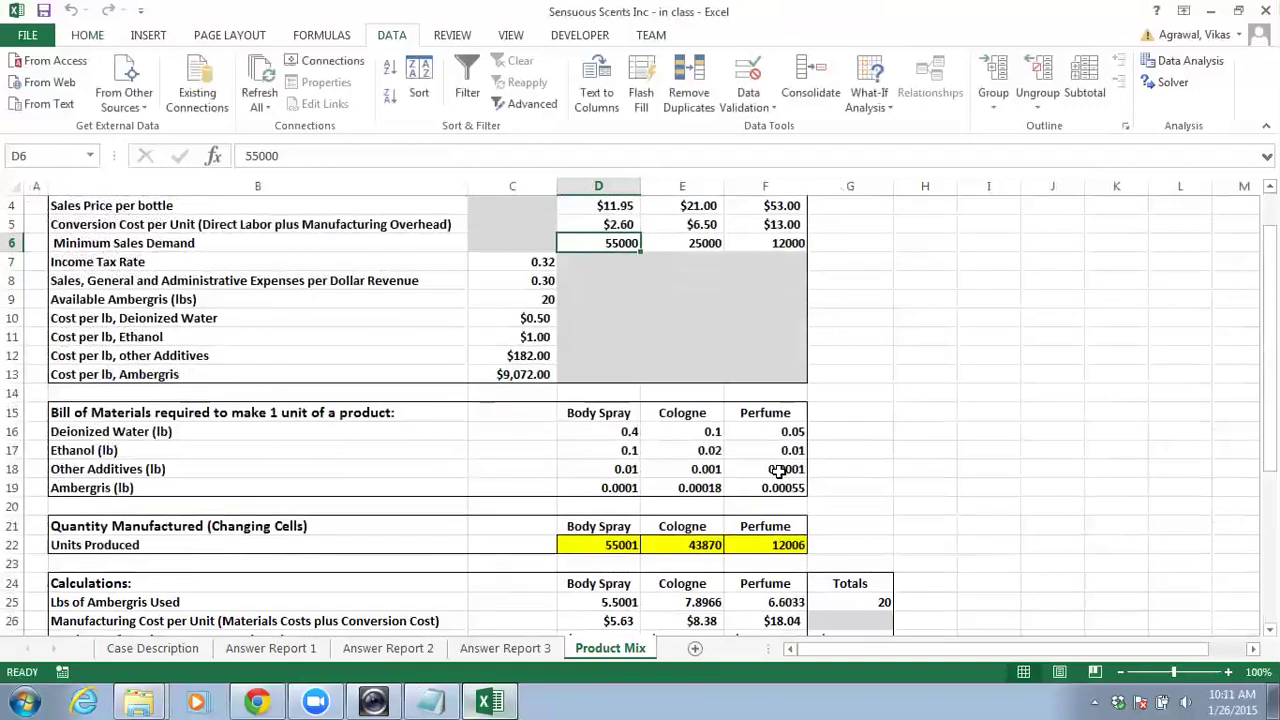
scroll(778, 470, "up", 1)
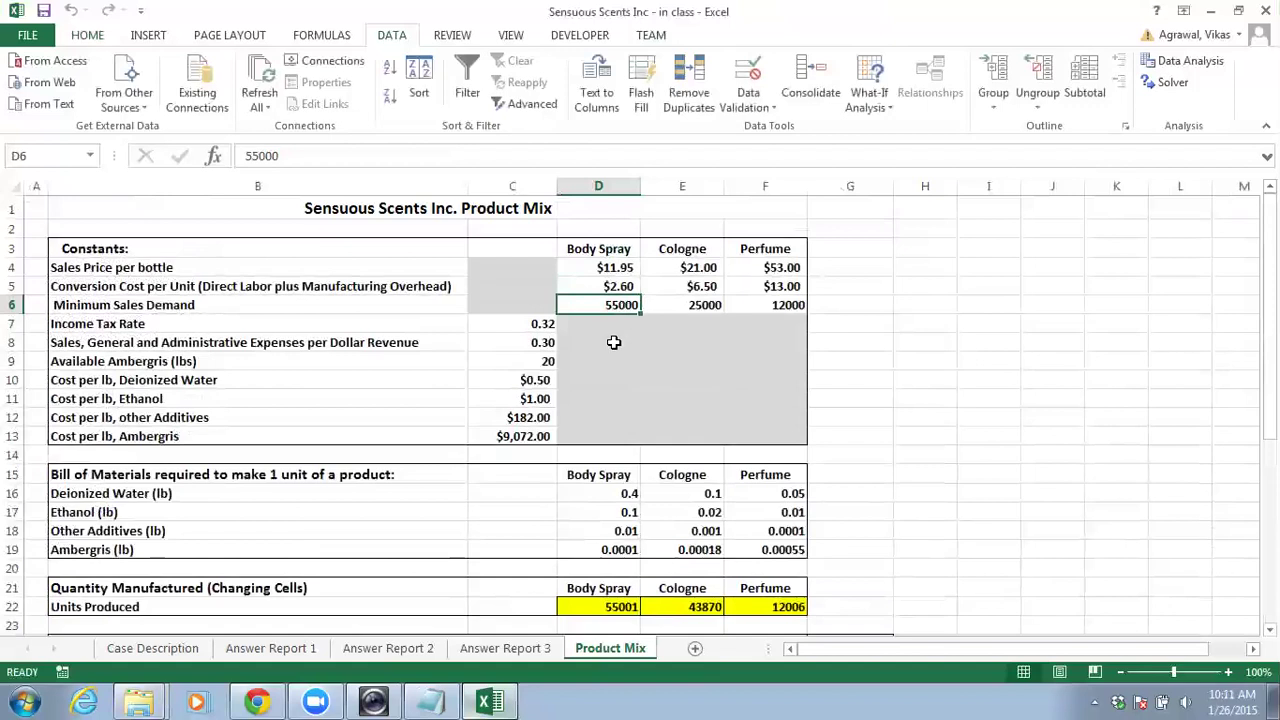
scroll(704, 412, "down", 1)
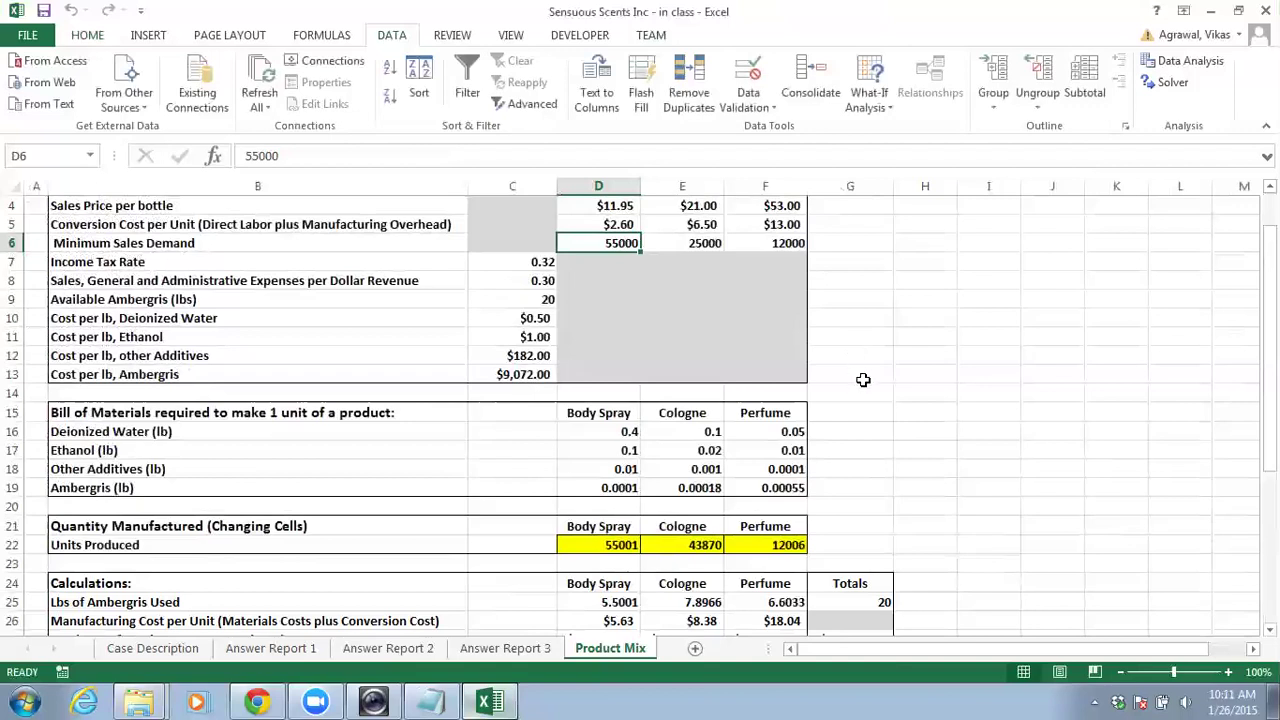
scroll(863, 380, "down", 1)
scroll(863, 383, "up", 2)
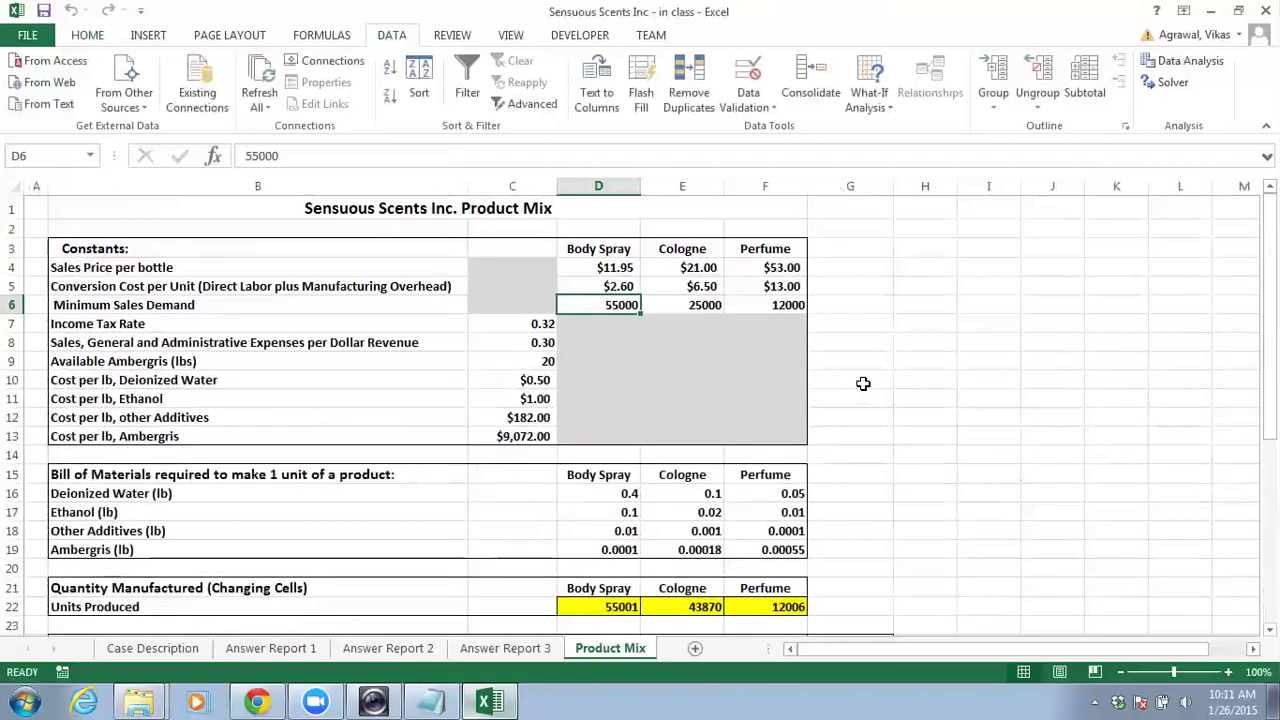